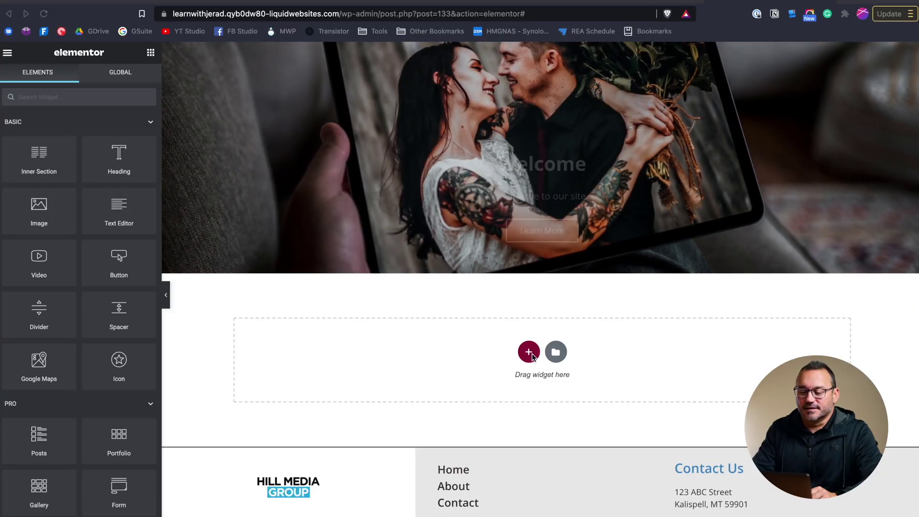
- Insert a one-column section under the Welcome hero with 40 px top and bottom margins
{"action": "left_click", "coordinate": [528, 352]}
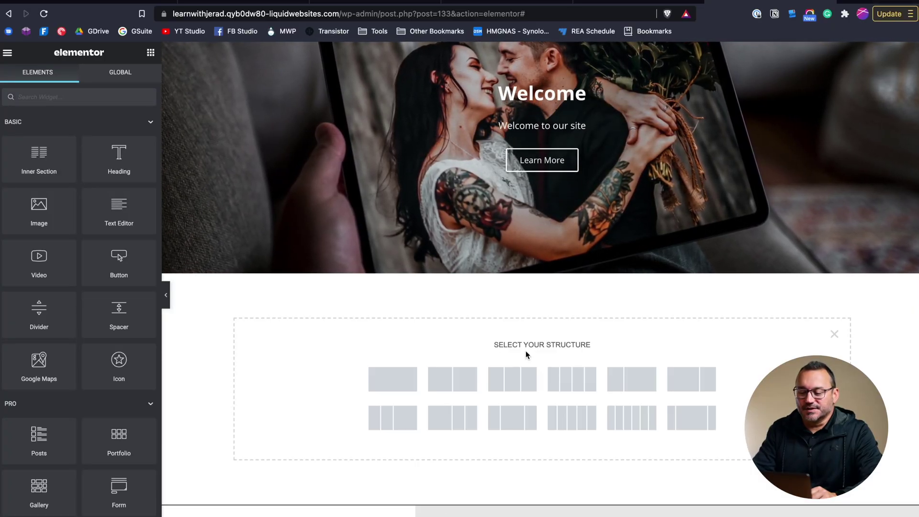
{"action": "left_click", "coordinate": [403, 372]}
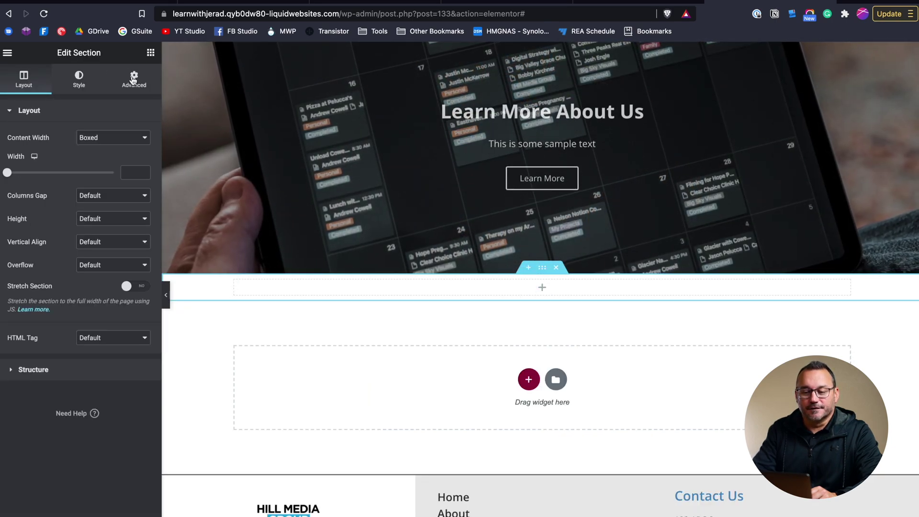
{"action": "left_click", "coordinate": [133, 80]}
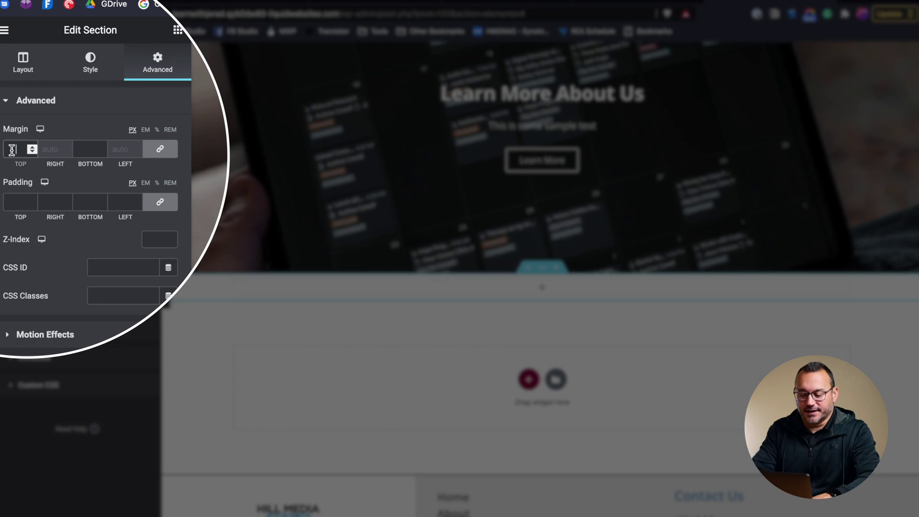
{"action": "left_click", "coordinate": [12, 150]}
{"action": "type", "text": "40"}
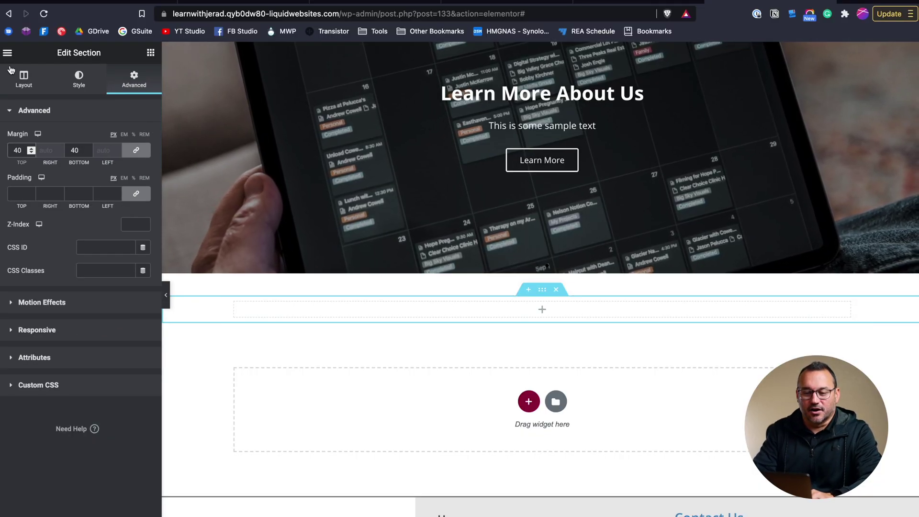
{"action": "left_click", "coordinate": [24, 81]}
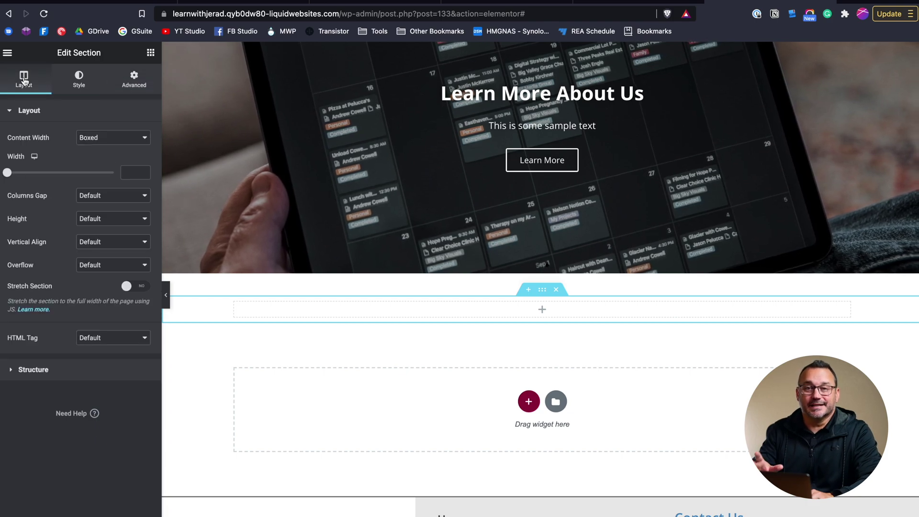
{"action": "left_click", "coordinate": [151, 52]}
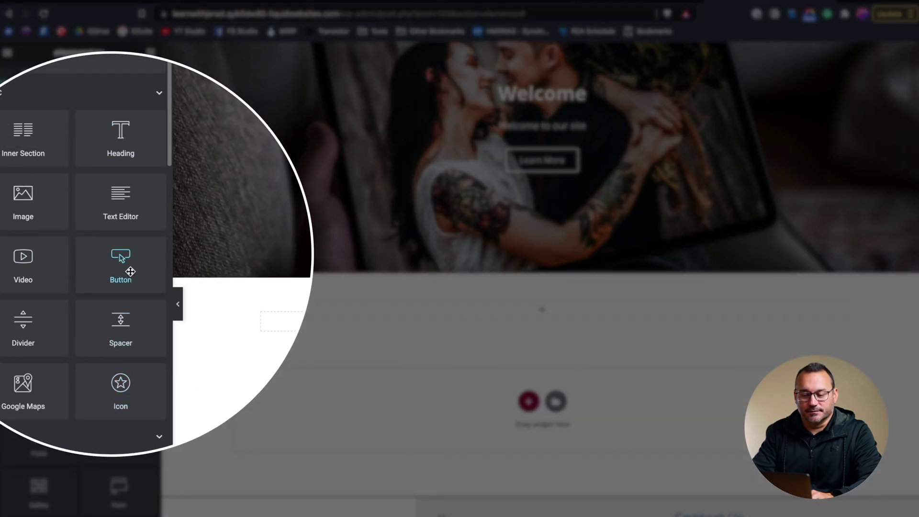
- Drop a Button widget into the new section and select its 'Click here' button for editing
{"action": "left_click_drag", "start_coordinate": [119, 263], "coordinate": [482, 312]}
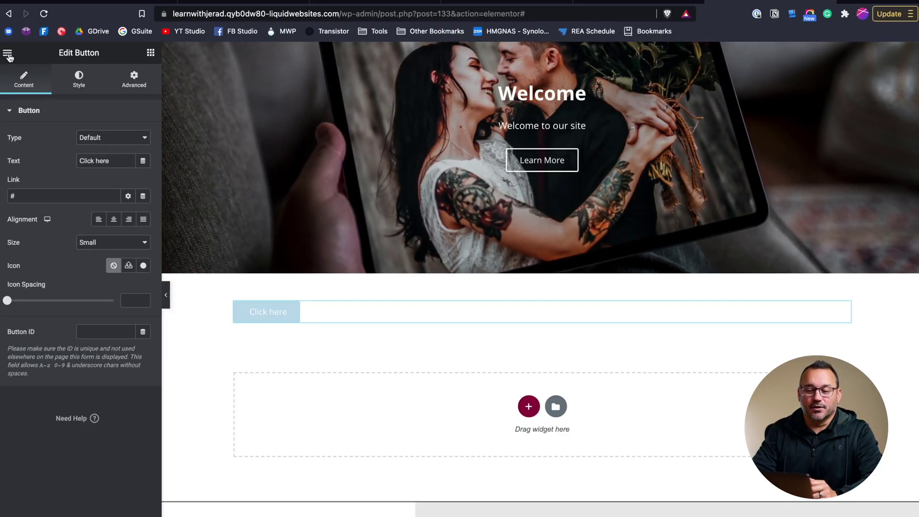
{"action": "left_click", "coordinate": [8, 54]}
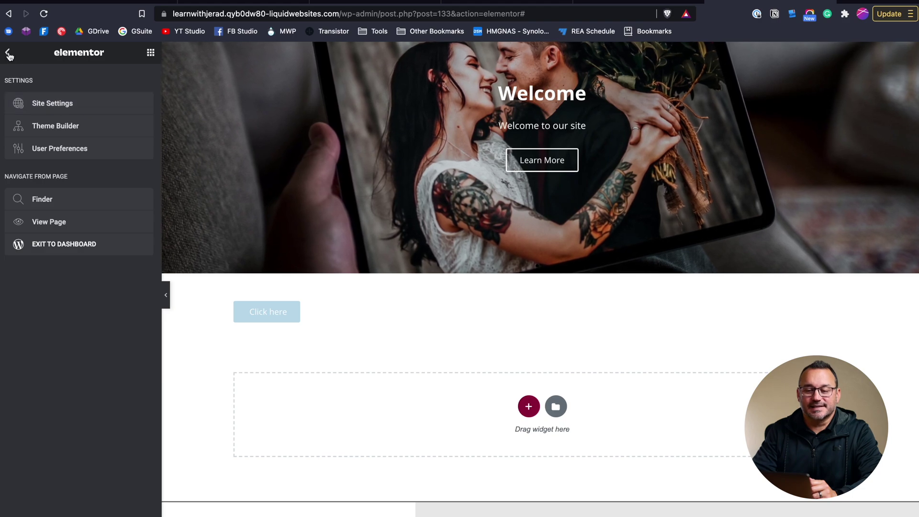
{"action": "left_click", "coordinate": [8, 53]}
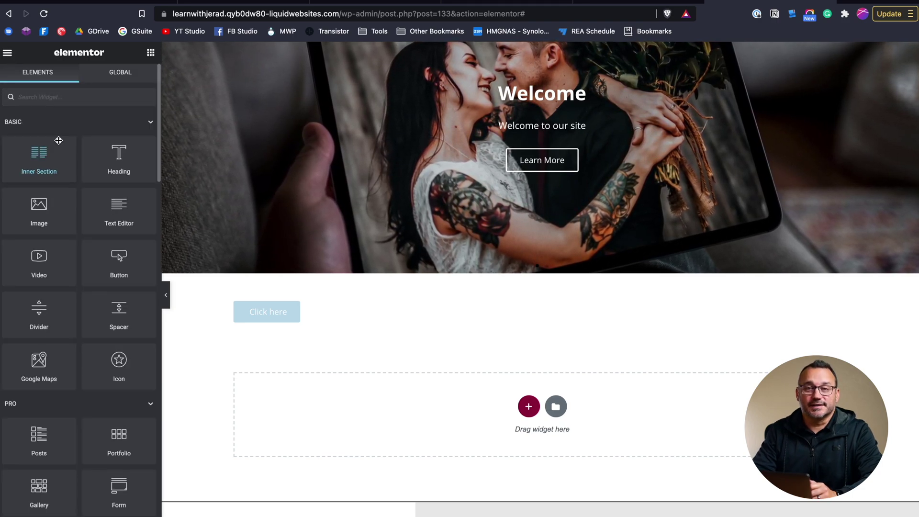
{"action": "left_click_drag", "start_coordinate": [287, 317], "coordinate": [286, 316]}
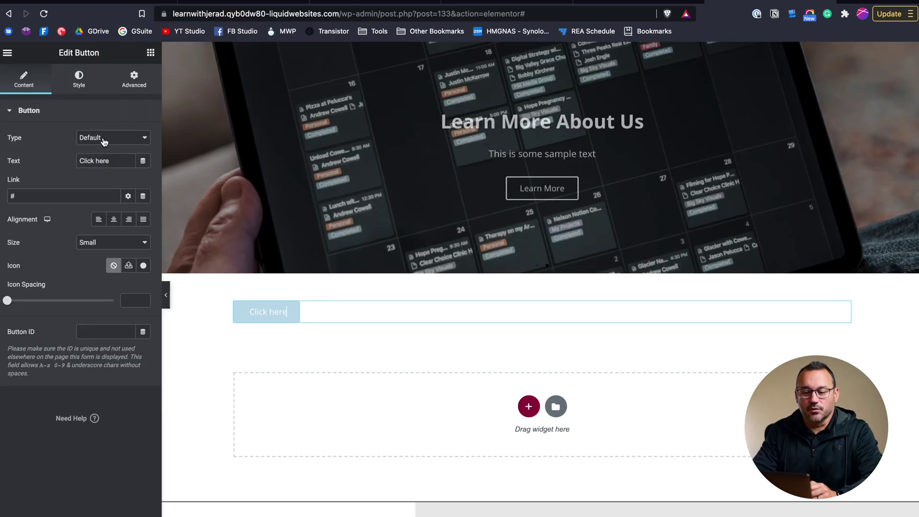
{"action": "left_click", "coordinate": [103, 142]}
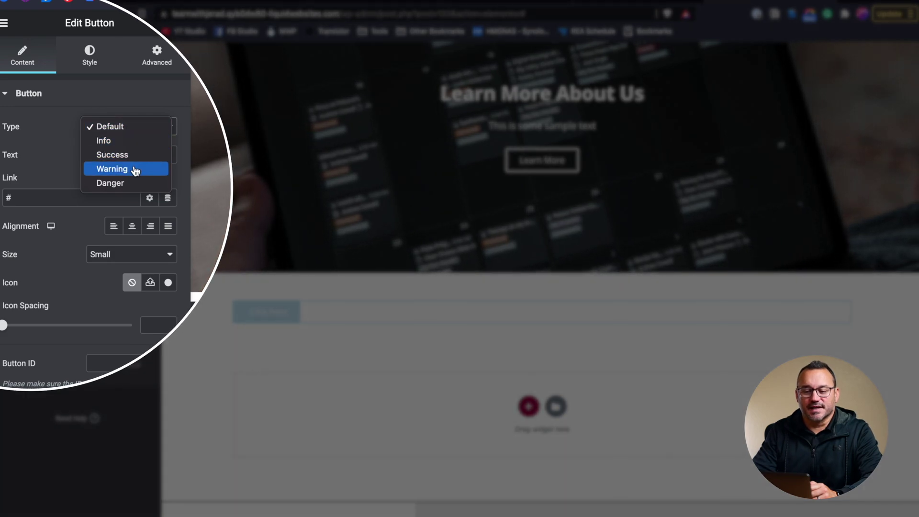
{"action": "left_click", "coordinate": [128, 184]}
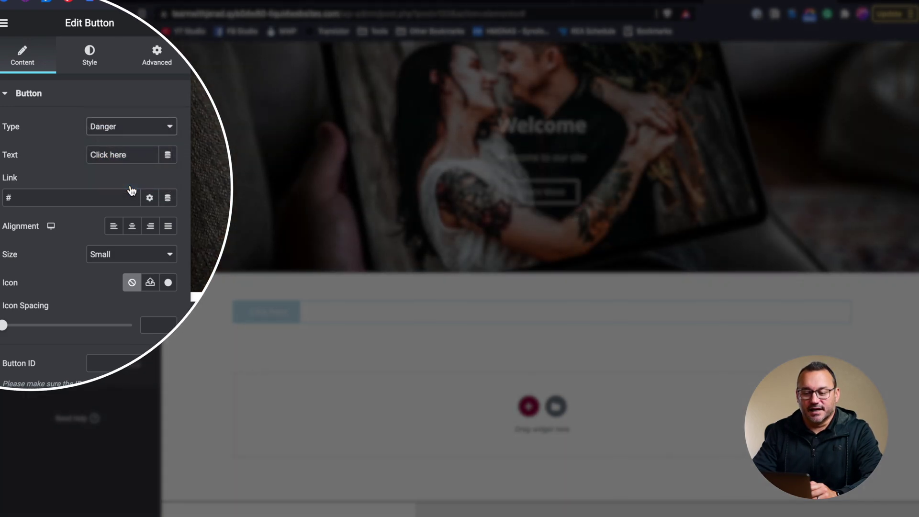
{"action": "left_click", "coordinate": [127, 131]}
{"action": "left_click", "coordinate": [126, 115]}
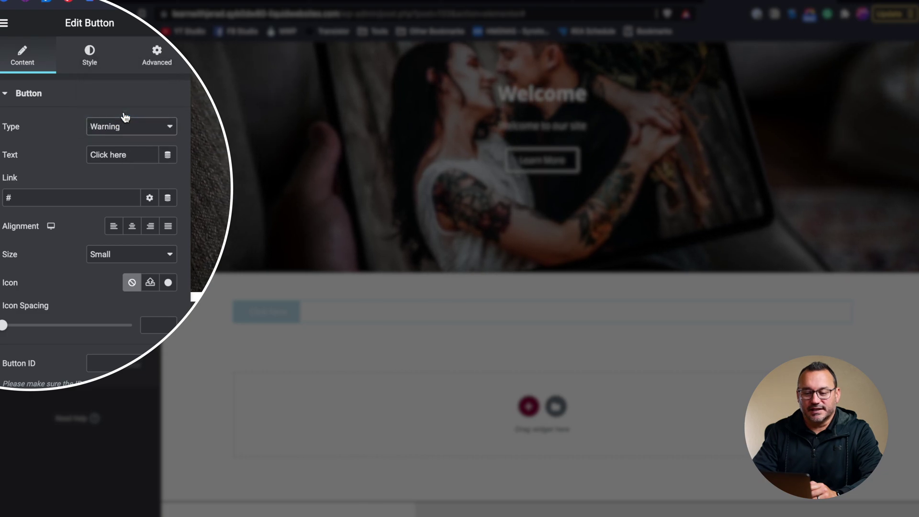
{"action": "left_click", "coordinate": [123, 124]}
{"action": "left_click", "coordinate": [119, 113]}
{"action": "left_click", "coordinate": [120, 129]}
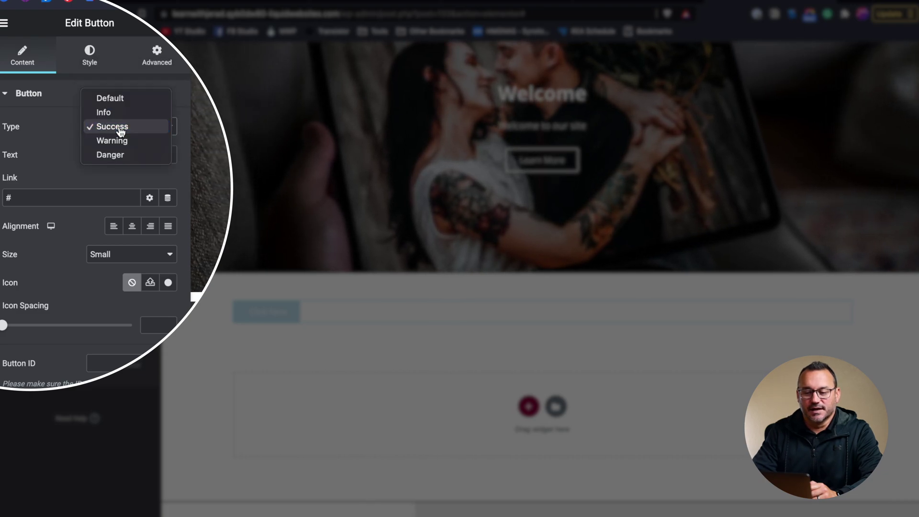
{"action": "left_click", "coordinate": [121, 101]}
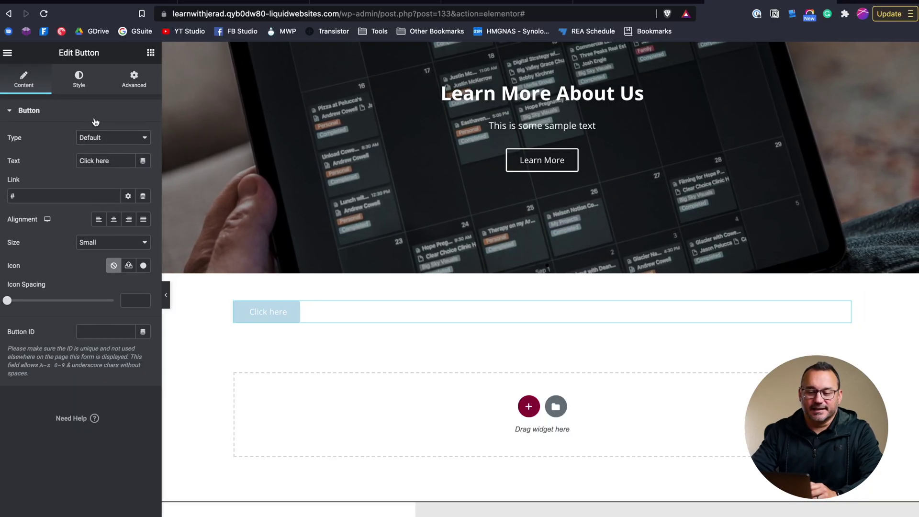
{"action": "left_click", "coordinate": [111, 137]}
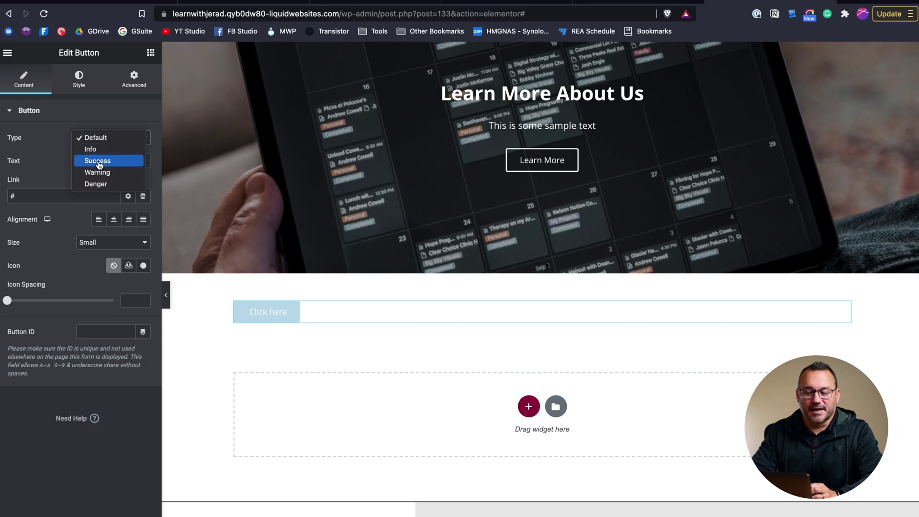
{"action": "left_click", "coordinate": [99, 164]}
{"action": "left_click", "coordinate": [101, 142]}
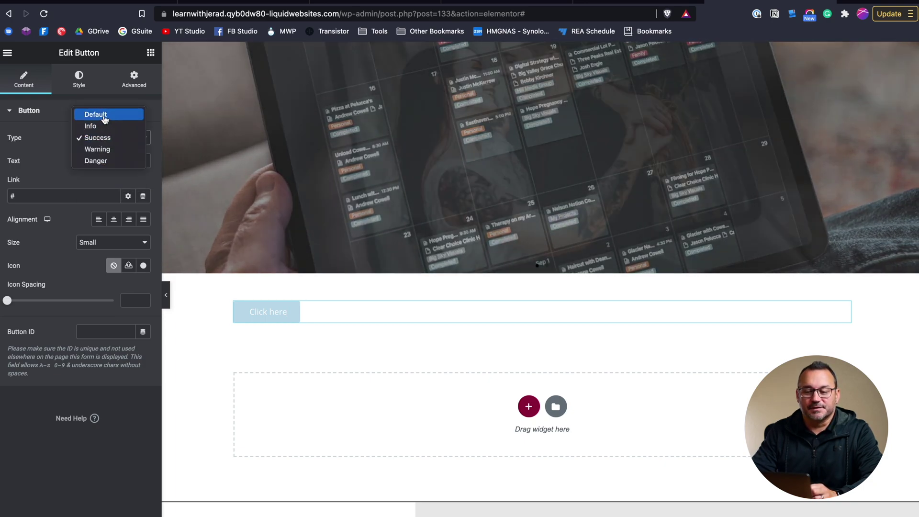
{"action": "left_click", "coordinate": [98, 115]}
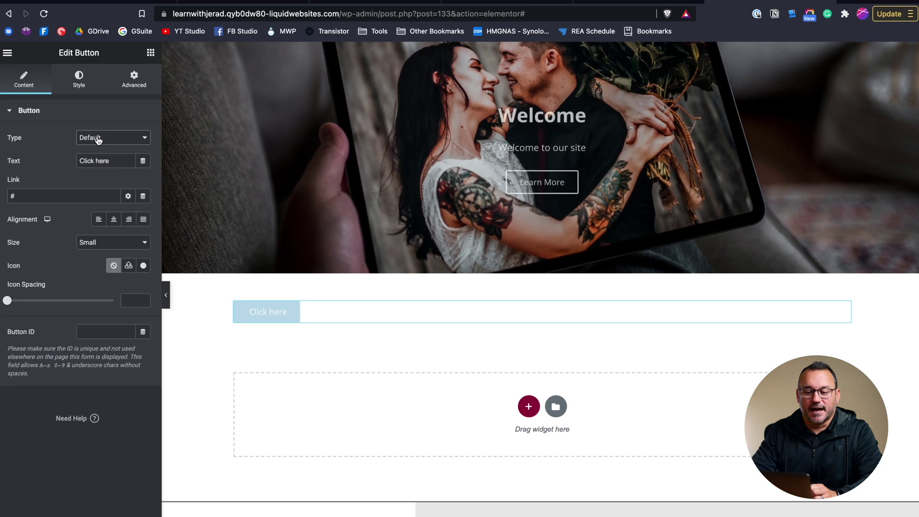
{"action": "left_click", "coordinate": [98, 140]}
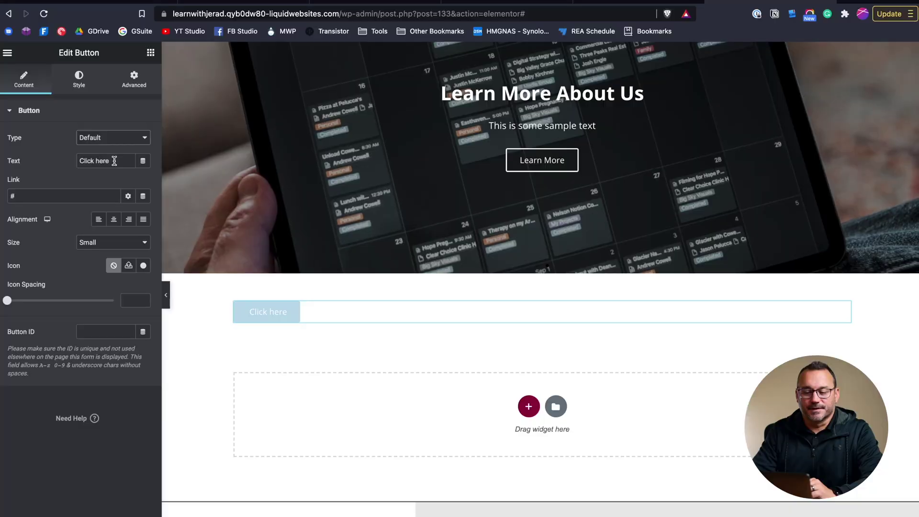
- Change the button label to 'Learn More' and link it to the site's Home page
{"action": "triple_click", "coordinate": [114, 160]}
{"action": "type", "text": "Lear"}
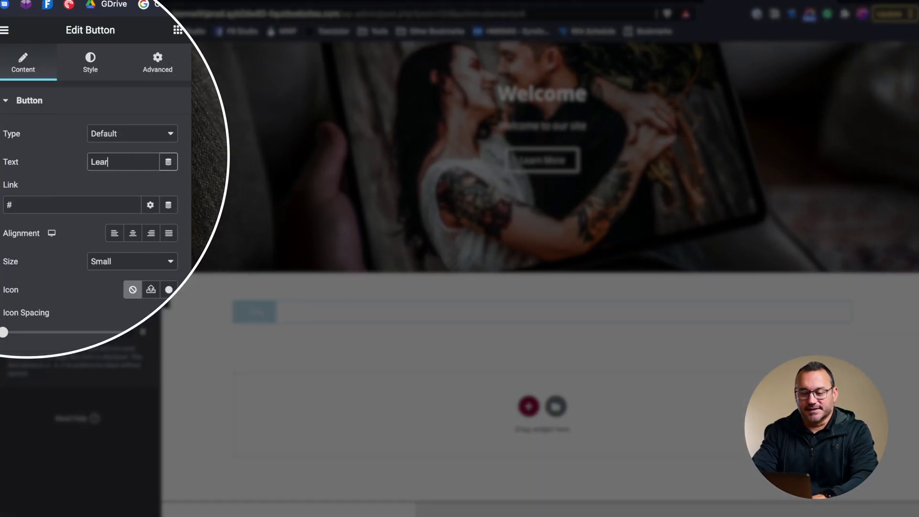
{"action": "type", "text": "n T"}
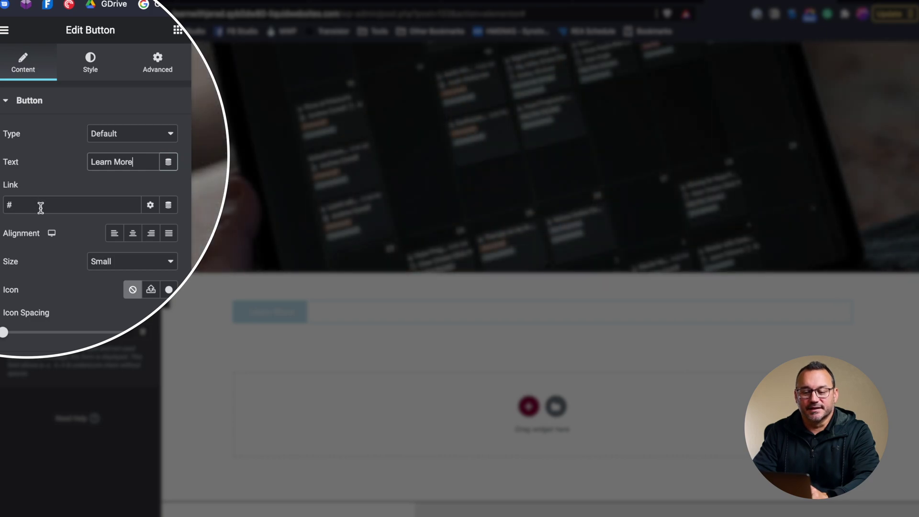
{"action": "left_click_drag", "start_coordinate": [20, 207], "coordinate": [0, 214]}
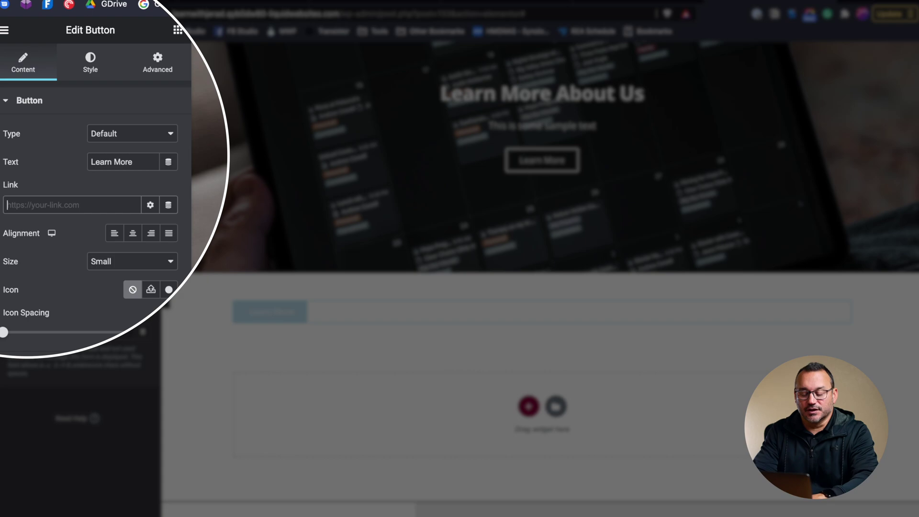
{"action": "type", "text": "about"}
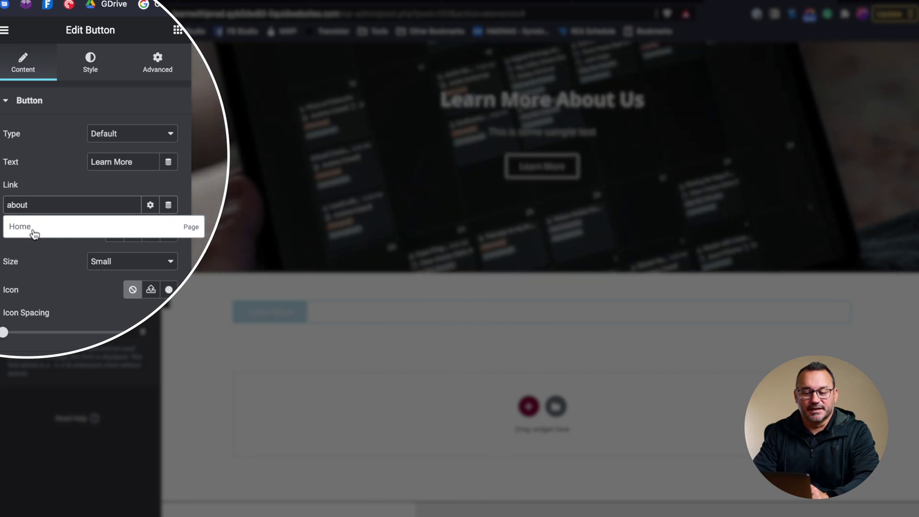
{"action": "left_click", "coordinate": [32, 228]}
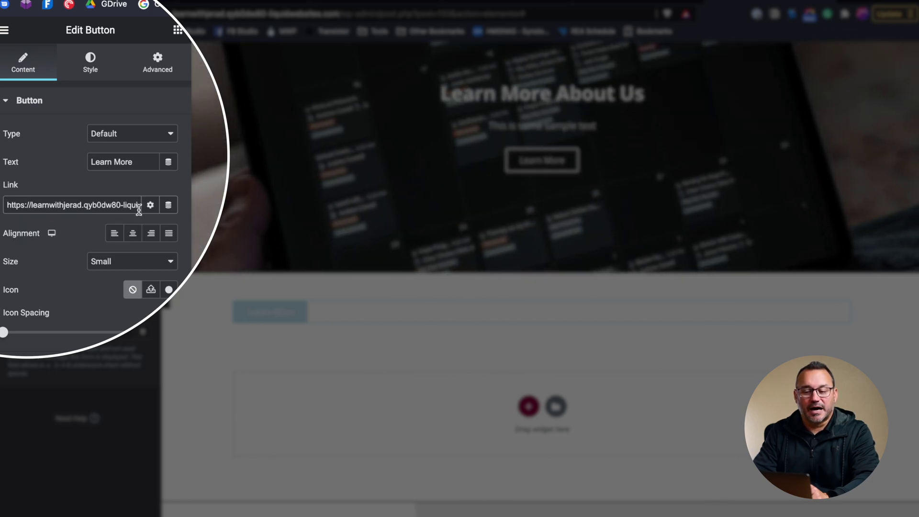
- Browse the dynamic link tags, then relink the button by searching 'ho' and picking Home
{"action": "left_click", "coordinate": [169, 206]}
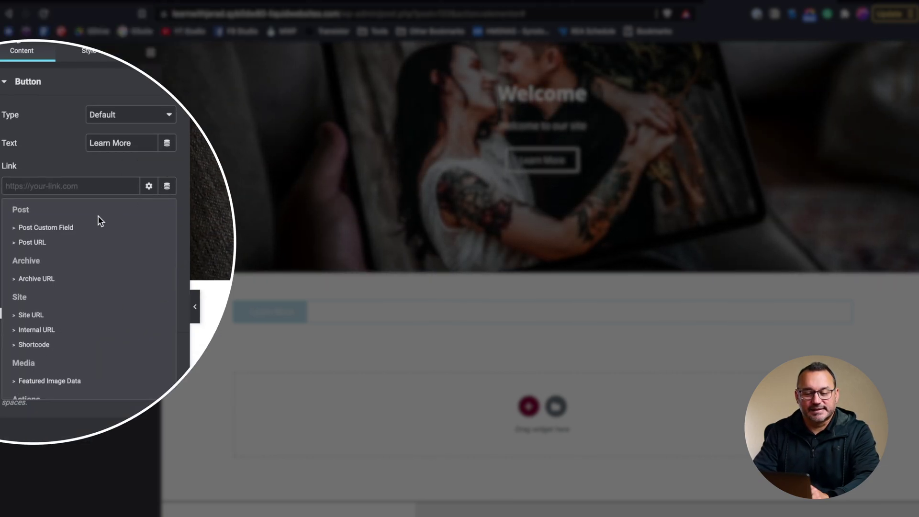
{"action": "scroll", "coordinate": [40, 348], "scroll_direction": "down", "scroll_amount": 1}
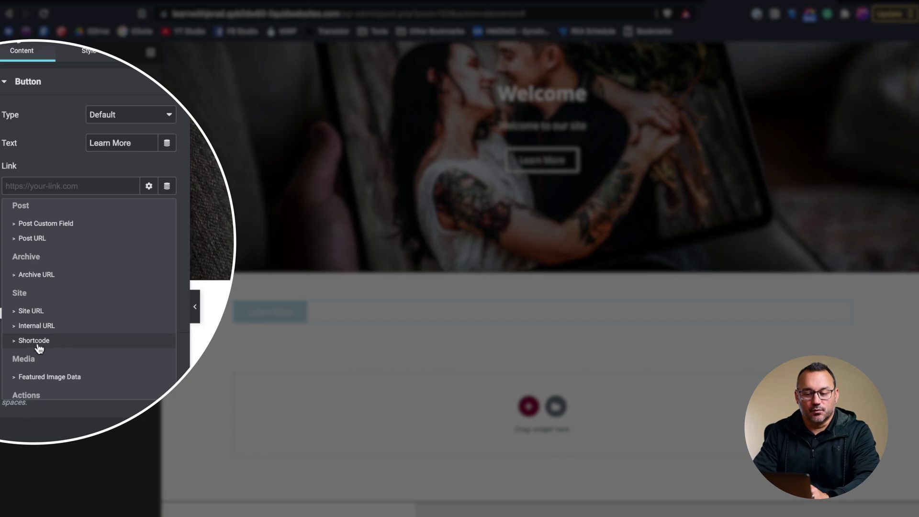
{"action": "scroll", "coordinate": [40, 348], "scroll_direction": "down", "scroll_amount": 5}
{"action": "scroll", "coordinate": [38, 347], "scroll_direction": "up", "scroll_amount": 3}
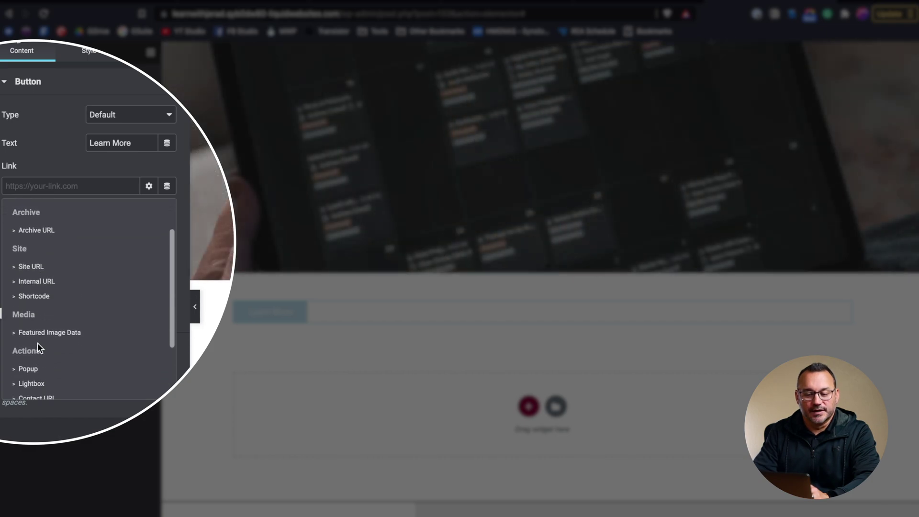
{"action": "scroll", "coordinate": [38, 343], "scroll_direction": "up", "scroll_amount": 2}
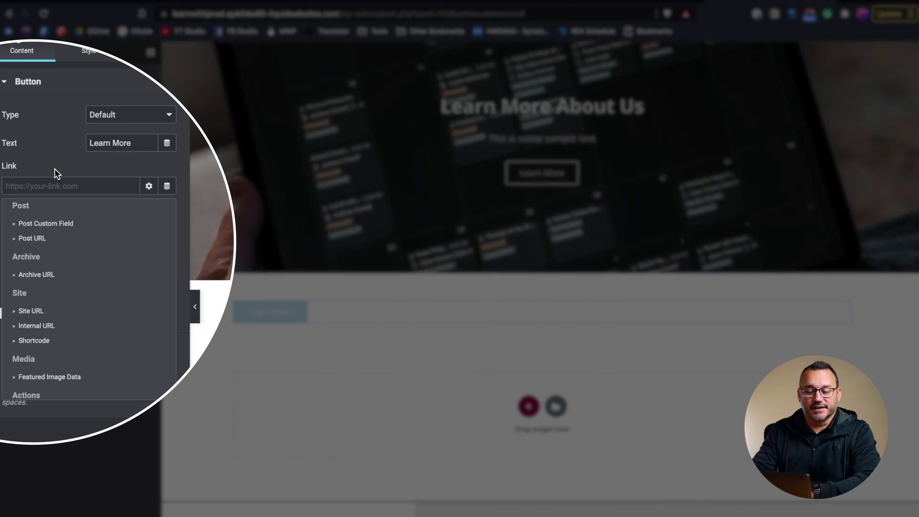
{"action": "left_click", "coordinate": [55, 168]}
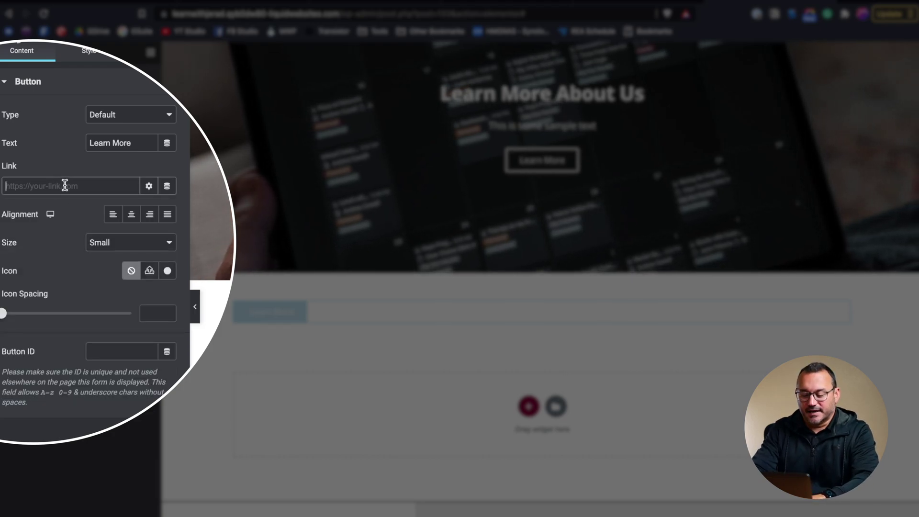
{"action": "type", "text": "ho"}
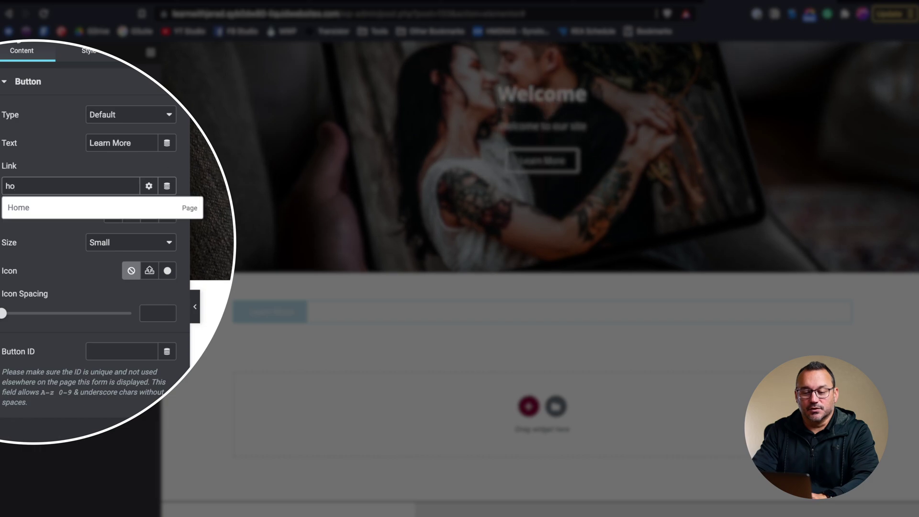
{"action": "left_click", "coordinate": [45, 212]}
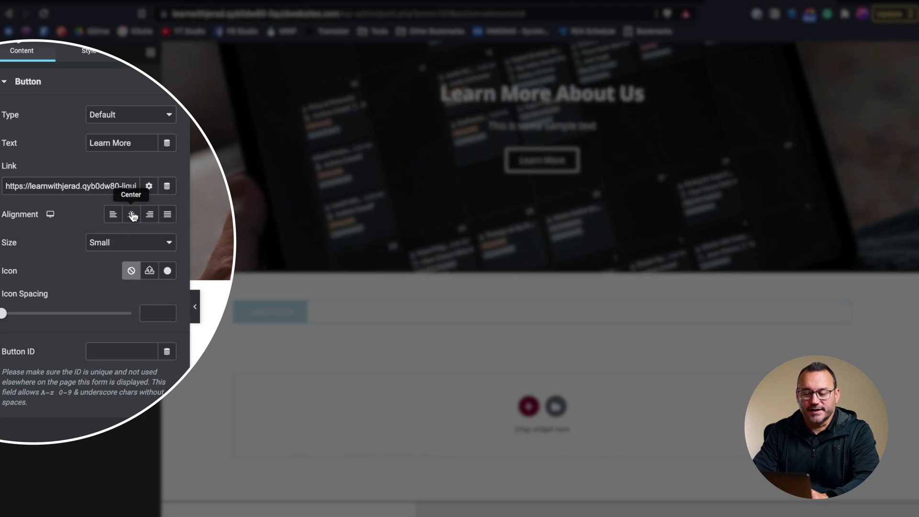
- Center-align the Learn More button and set its size to Medium
{"action": "left_click", "coordinate": [133, 215]}
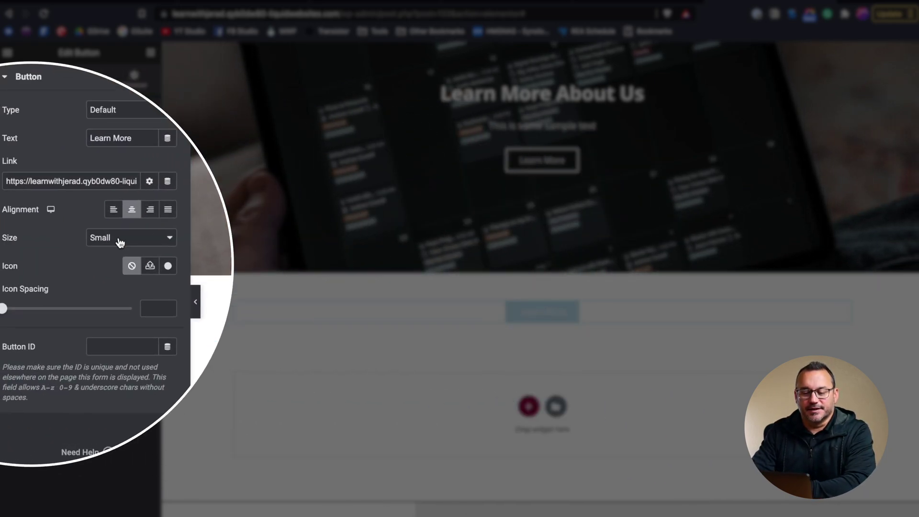
{"action": "left_click", "coordinate": [120, 242]}
{"action": "left_click", "coordinate": [120, 265]}
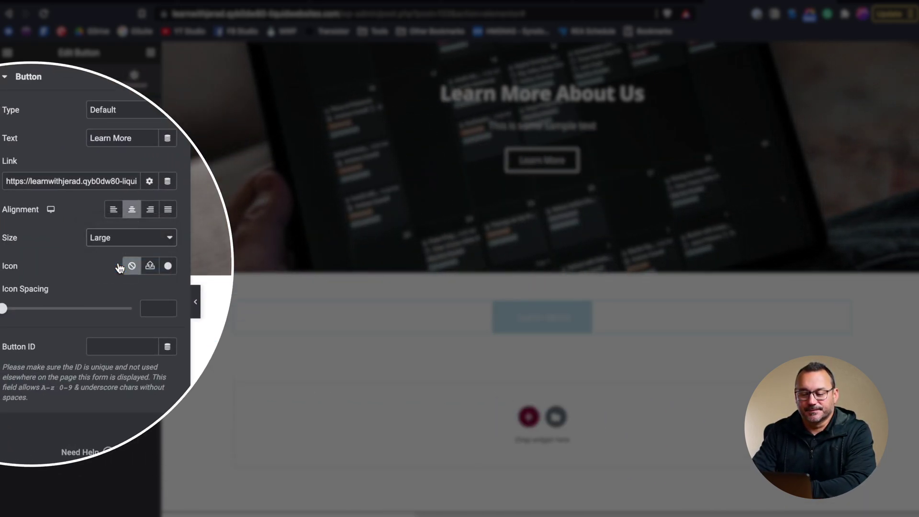
{"action": "left_click", "coordinate": [123, 244]}
{"action": "left_click", "coordinate": [127, 223]}
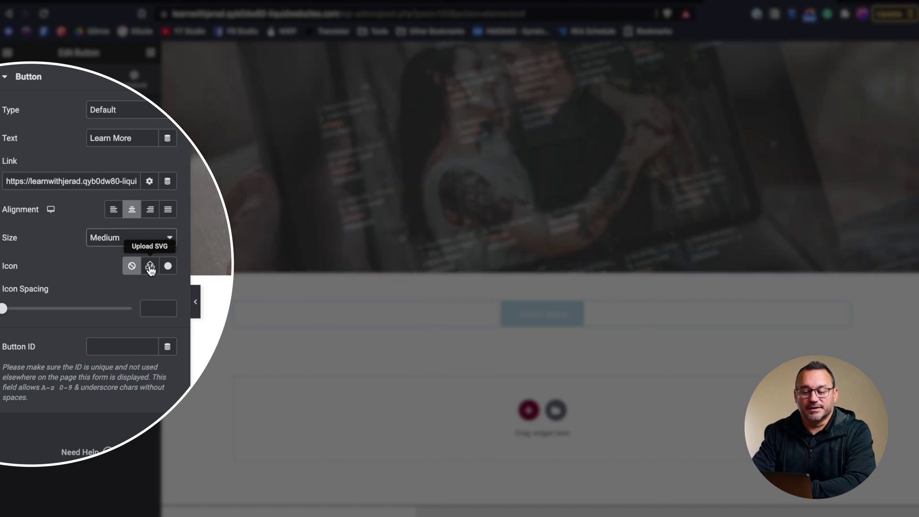
- Insert the circled right-arrow icon before the button text with Icon Spacing 6
{"action": "left_click", "coordinate": [139, 267]}
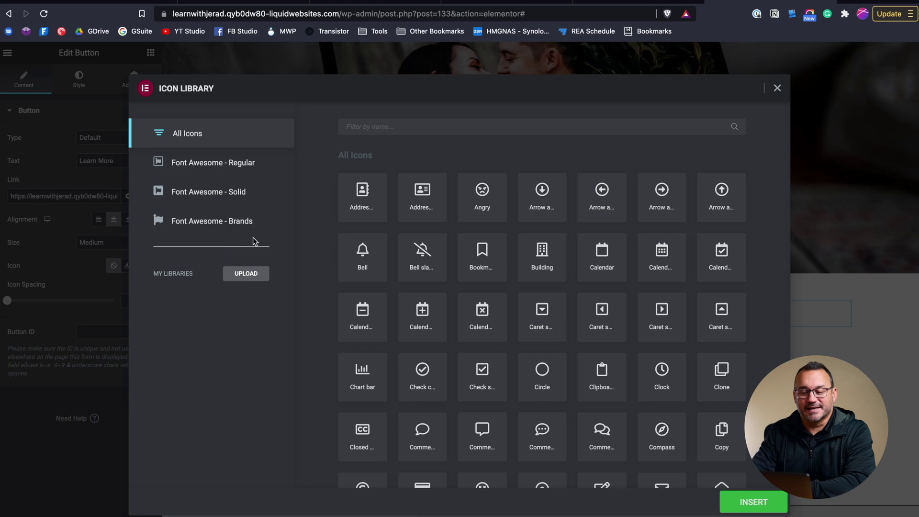
{"action": "left_click", "coordinate": [397, 127]}
{"action": "type", "text": "arrow"}
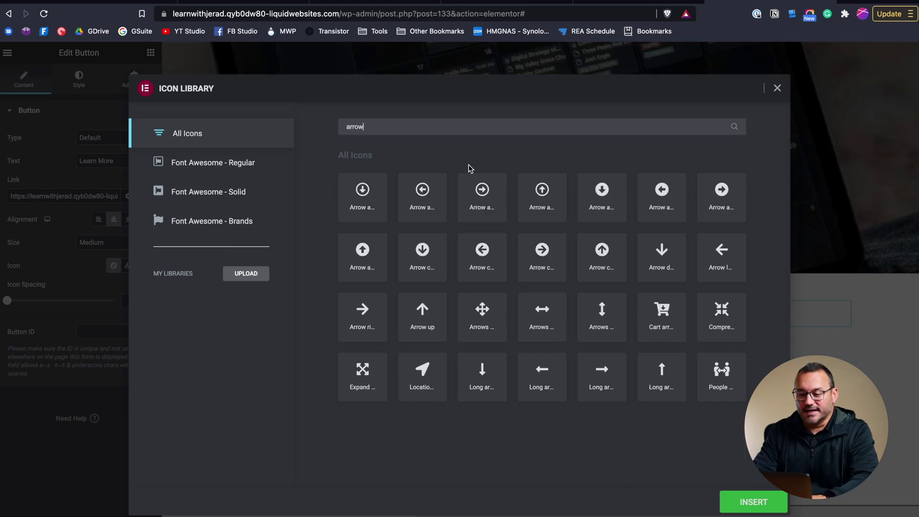
{"action": "left_click", "coordinate": [483, 203]}
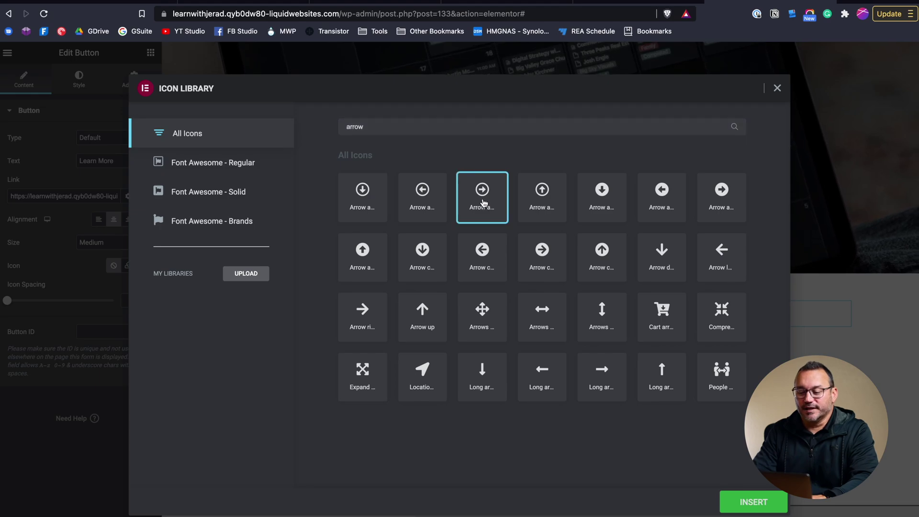
{"action": "left_click", "coordinate": [753, 501]}
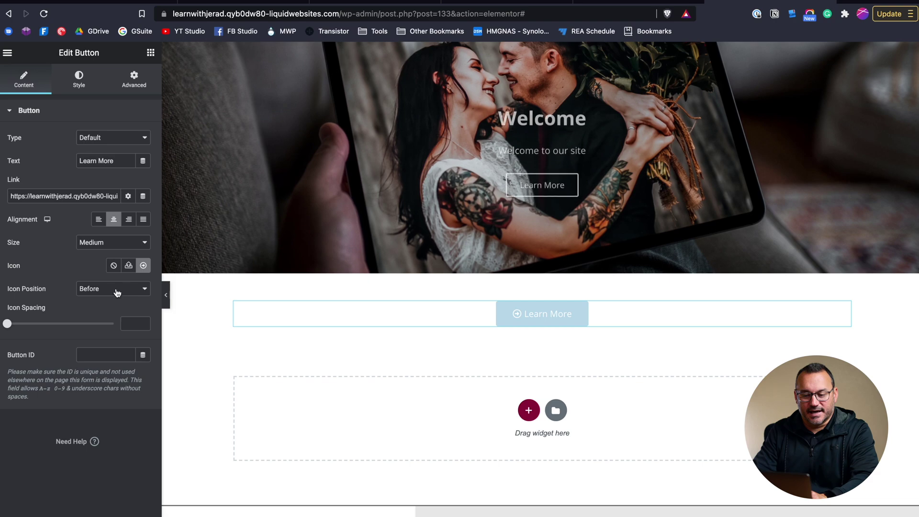
{"action": "left_click", "coordinate": [116, 292]}
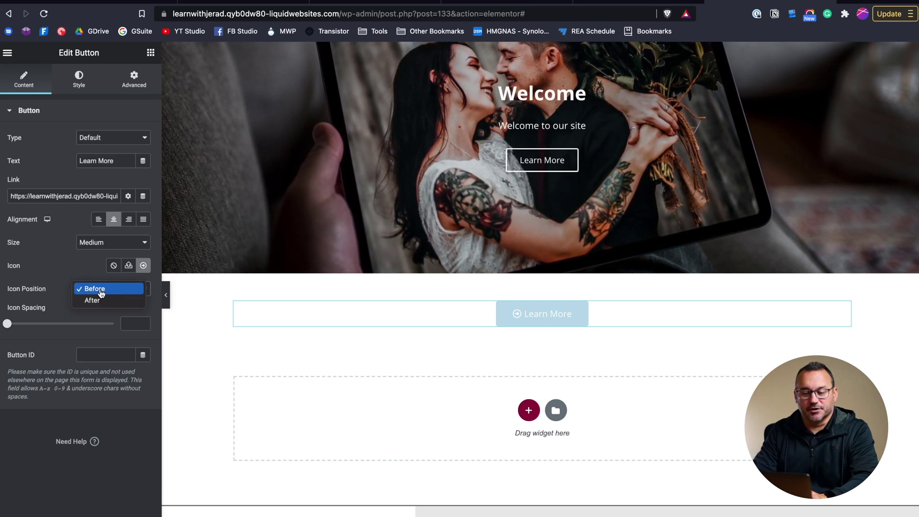
{"action": "left_click", "coordinate": [101, 289]}
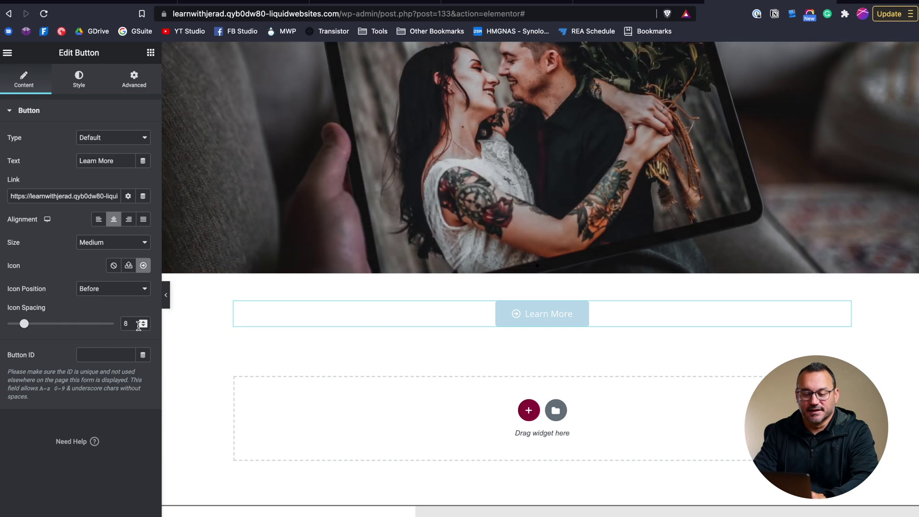
{"action": "left_click", "coordinate": [139, 325]}
{"action": "left_click", "coordinate": [139, 325]}
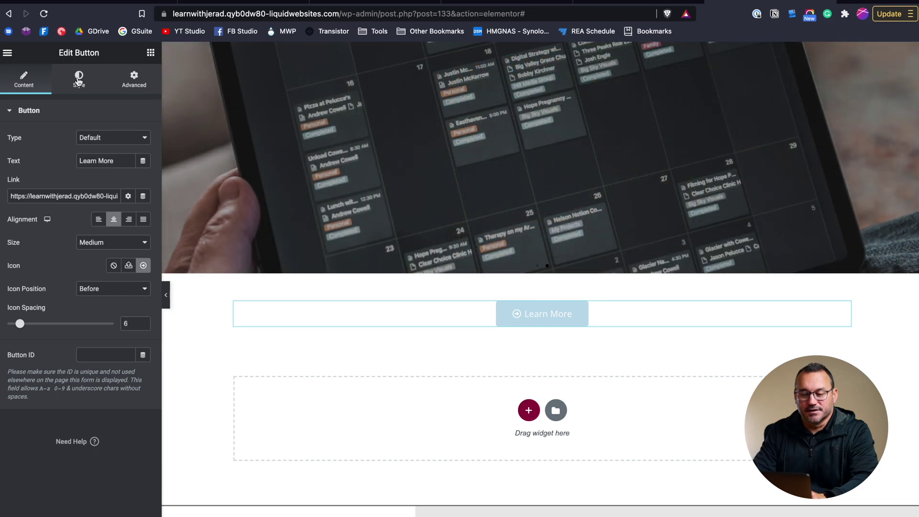
{"action": "left_click", "coordinate": [77, 81]}
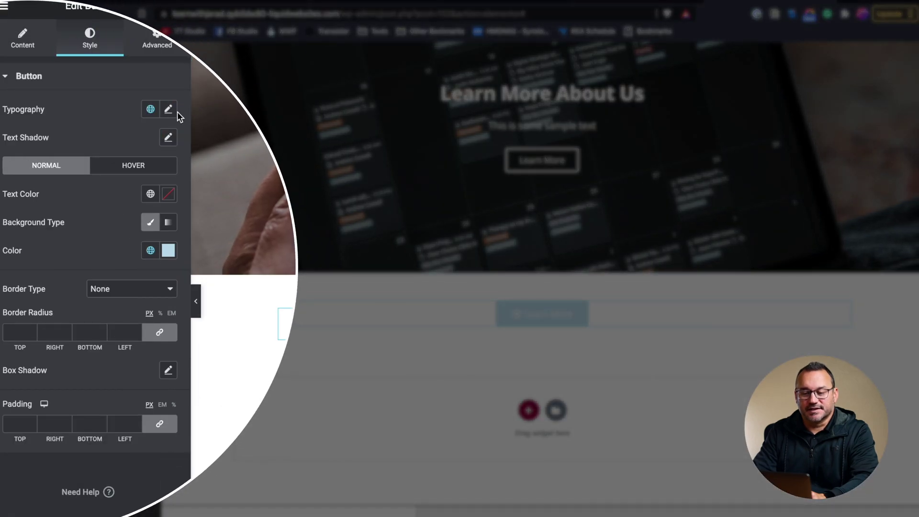
- Set the button typography to weight 600, Uppercase, with -0.2 letter spacing
{"action": "left_click", "coordinate": [168, 109]}
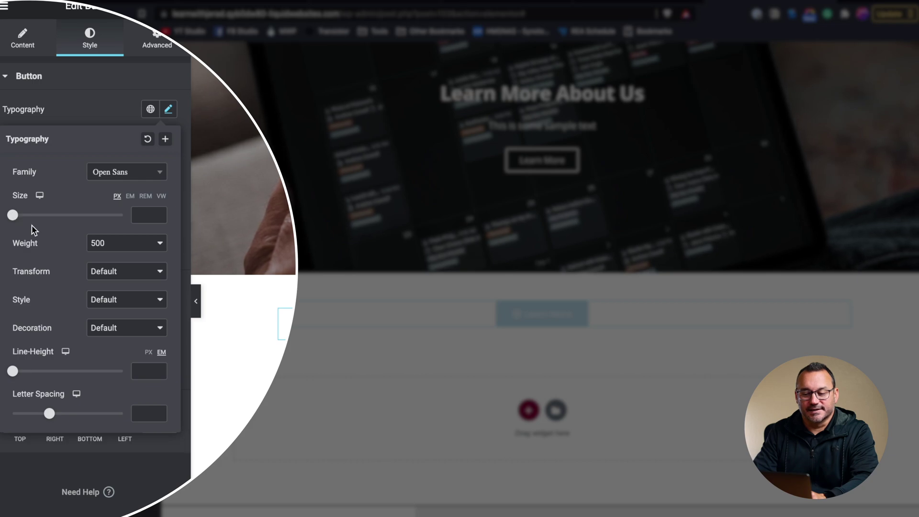
{"action": "left_click", "coordinate": [101, 254]}
{"action": "left_click", "coordinate": [113, 258]}
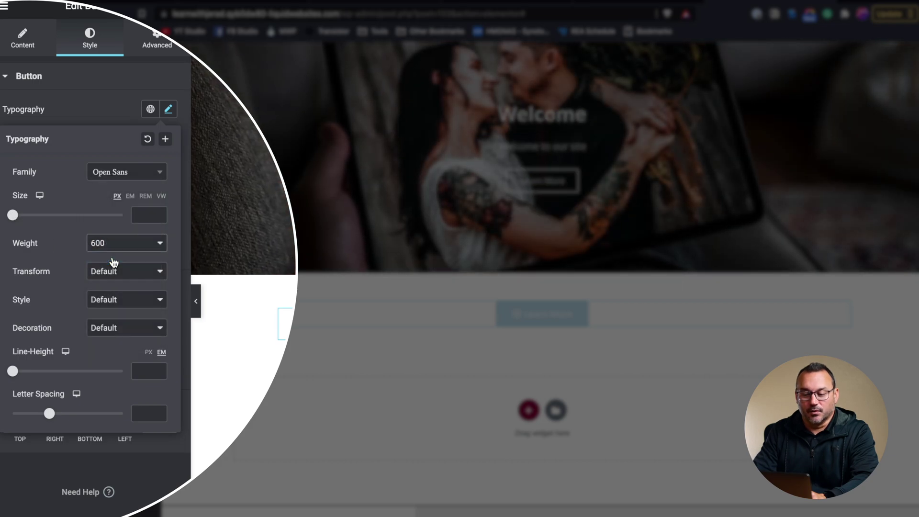
{"action": "left_click", "coordinate": [113, 272]}
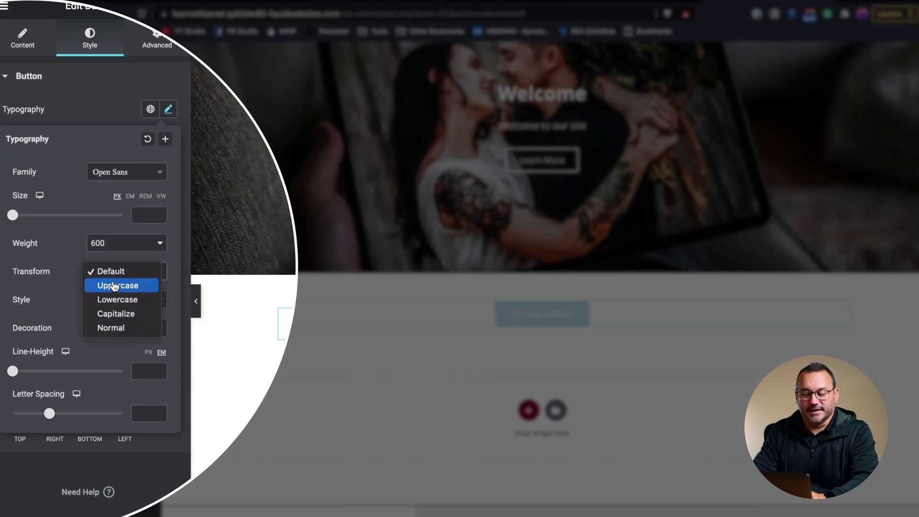
{"action": "left_click", "coordinate": [114, 284]}
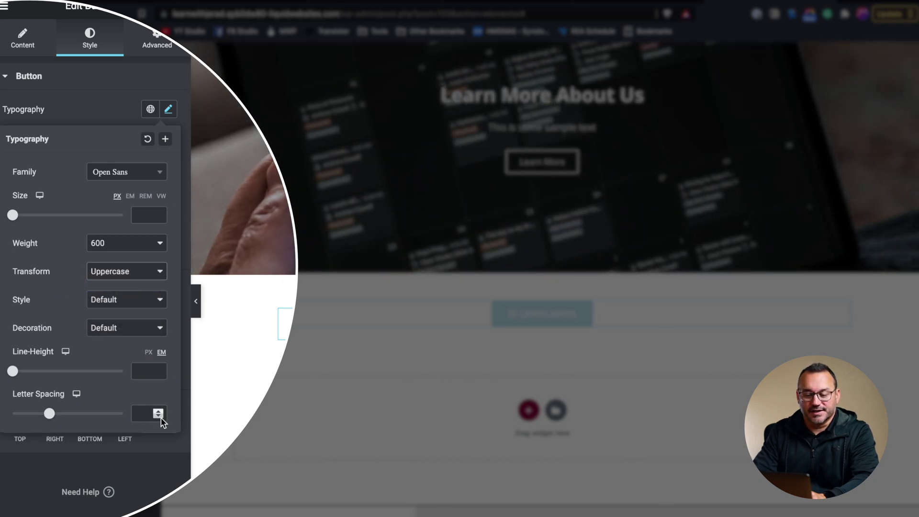
{"action": "left_click", "coordinate": [160, 416]}
{"action": "left_click", "coordinate": [160, 416]}
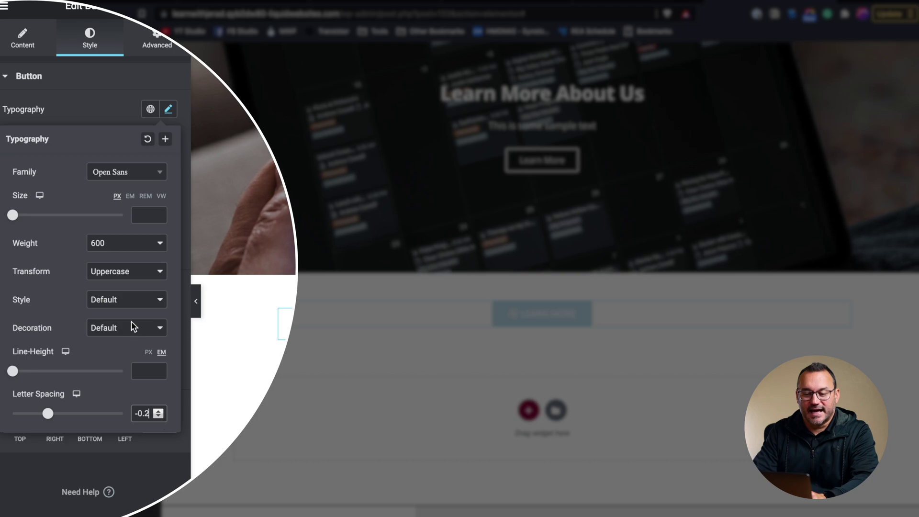
{"action": "left_click", "coordinate": [102, 109]}
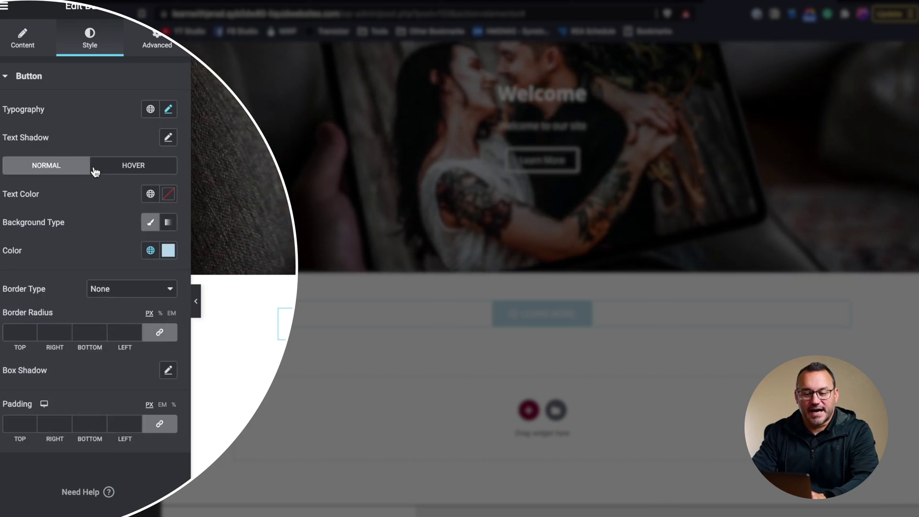
- Give the button text a shadow with blur 10 and no horizontal or vertical offset
{"action": "left_click", "coordinate": [114, 172]}
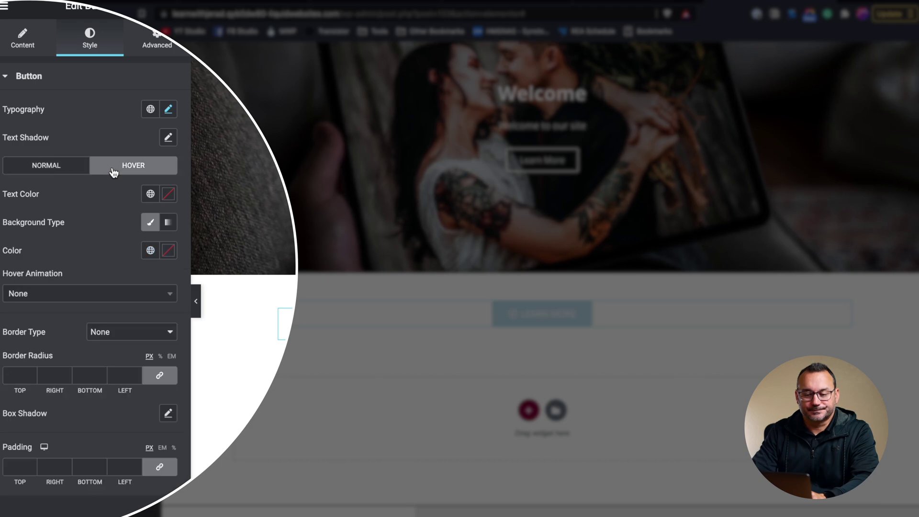
{"action": "left_click", "coordinate": [56, 166]}
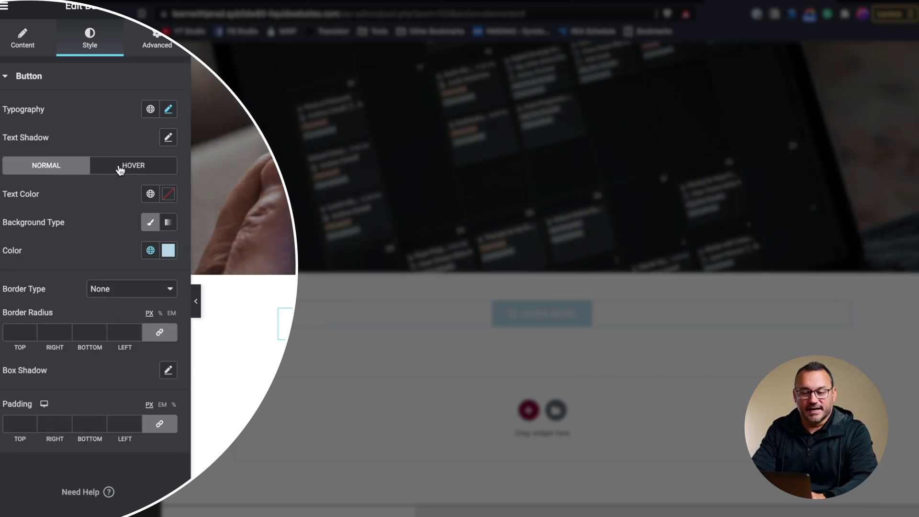
{"action": "left_click", "coordinate": [169, 138]}
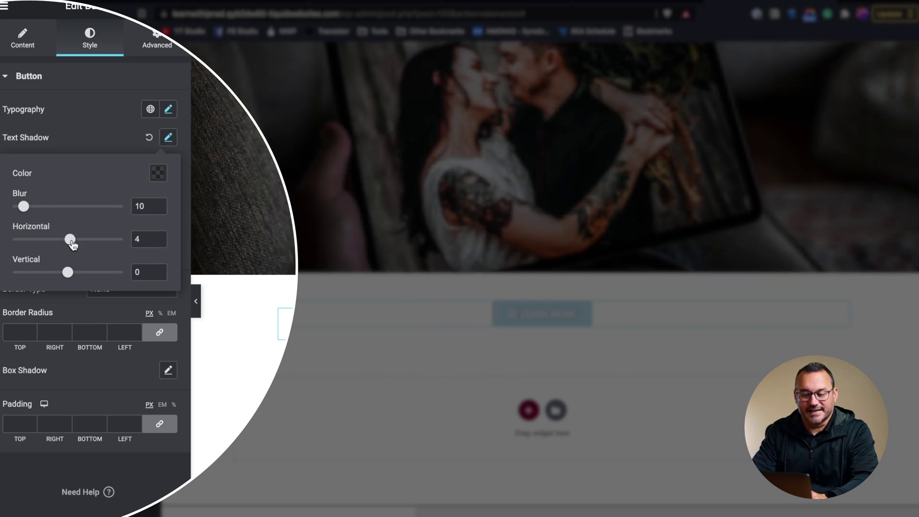
{"action": "left_click_drag", "start_coordinate": [72, 244], "coordinate": [70, 242]}
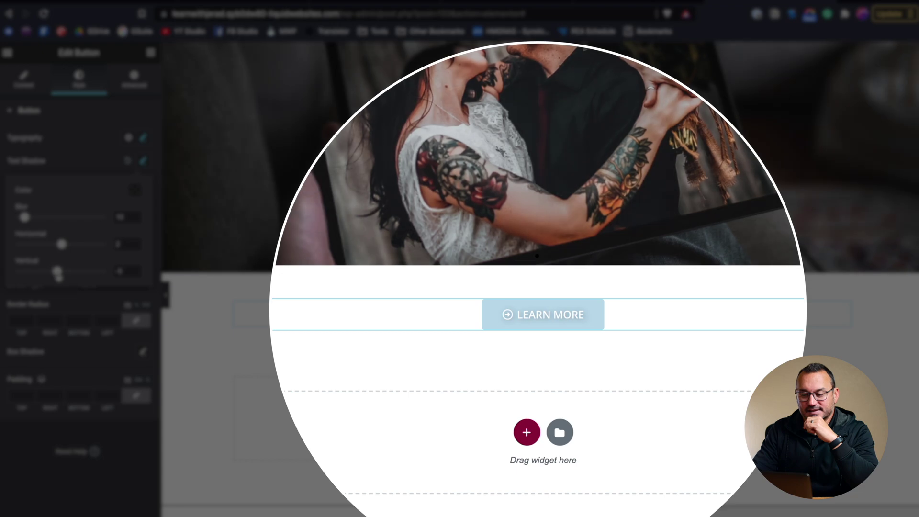
{"action": "mouse_move", "coordinate": [65, 276]}
{"action": "left_mouse_down"}
{"action": "mouse_move", "coordinate": [86, 271]}
{"action": "mouse_move", "coordinate": [107, 297]}
{"action": "mouse_move", "coordinate": [67, 294]}
{"action": "left_mouse_up"}
{"action": "left_click", "coordinate": [143, 161]}
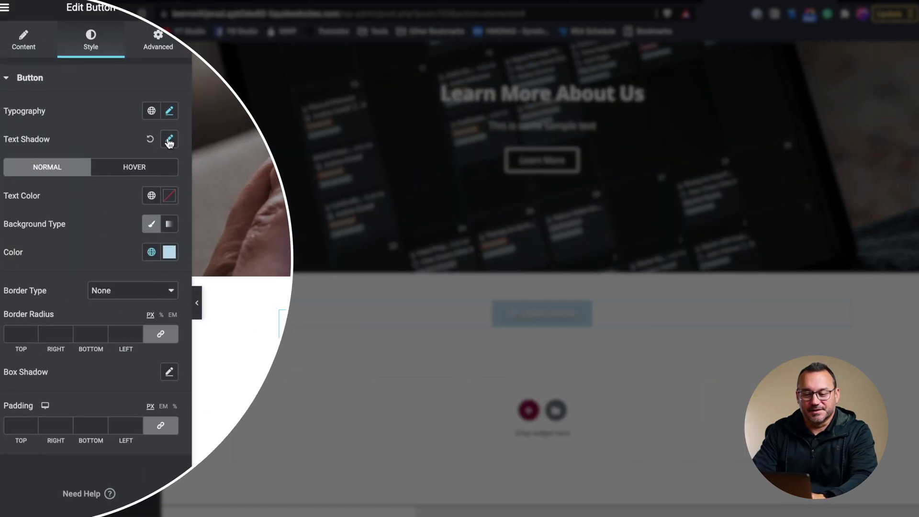
{"action": "left_click", "coordinate": [170, 140]}
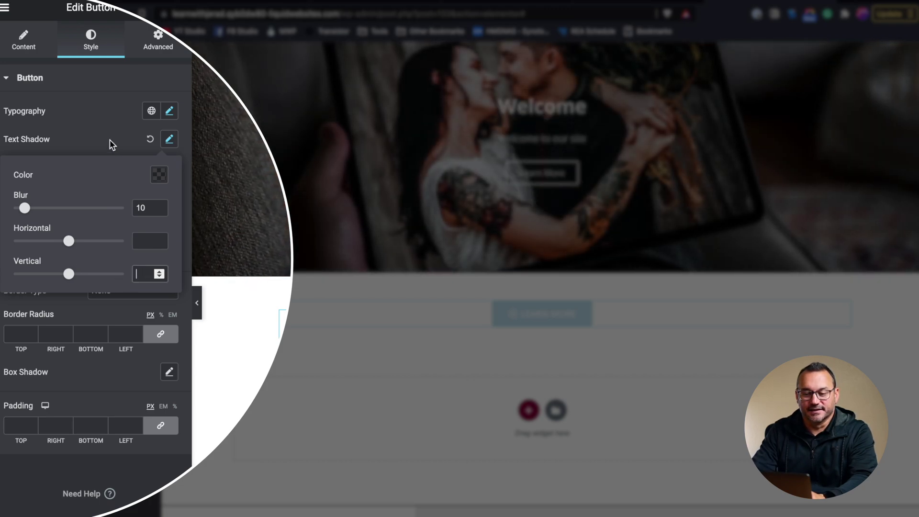
{"action": "left_click", "coordinate": [108, 138]}
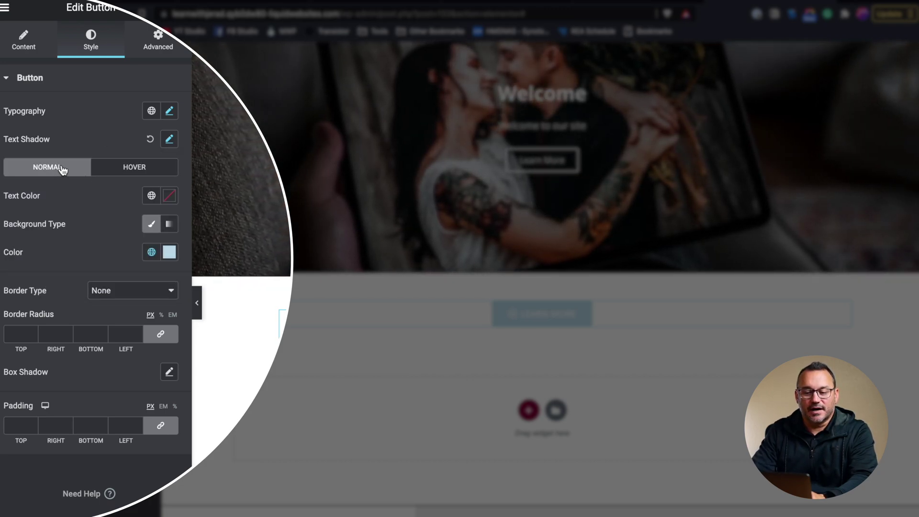
- Set the button's normal background colour to light blue #67CAFF
{"action": "left_click", "coordinate": [132, 170]}
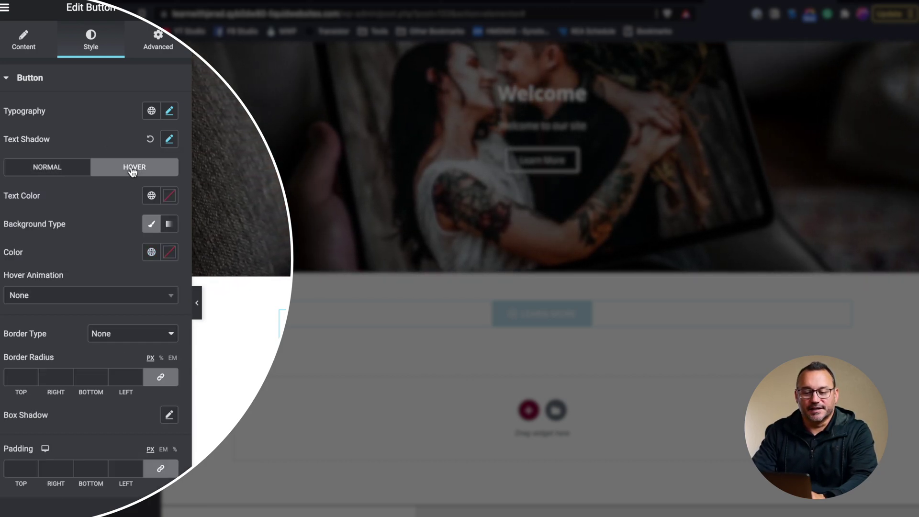
{"action": "left_click", "coordinate": [55, 170]}
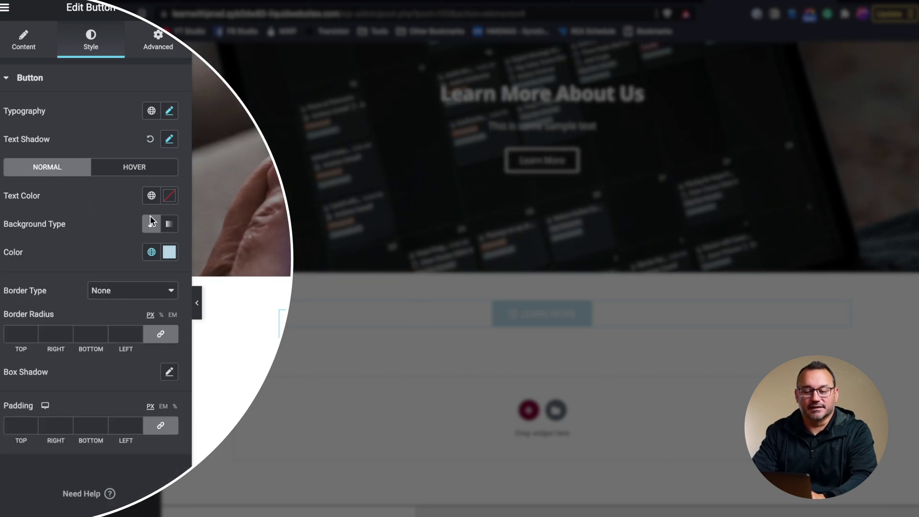
{"action": "left_click", "coordinate": [140, 170]}
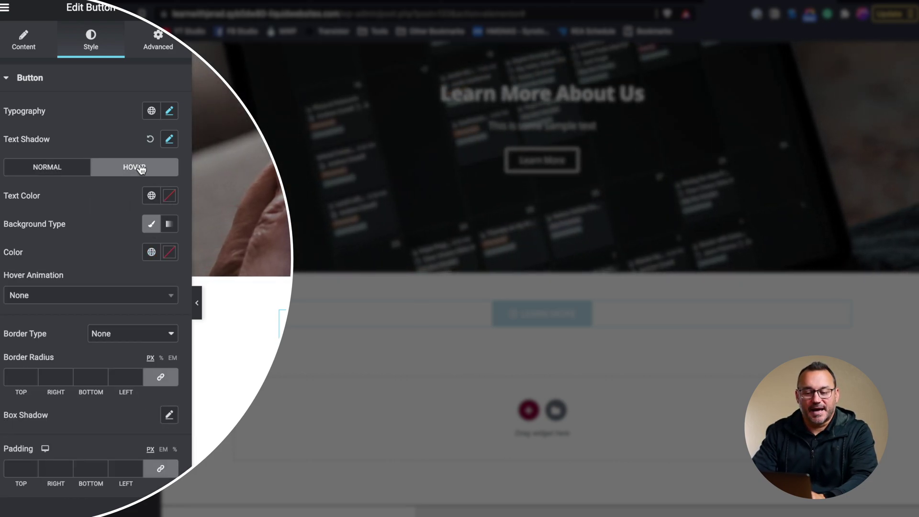
{"action": "left_click", "coordinate": [53, 170]}
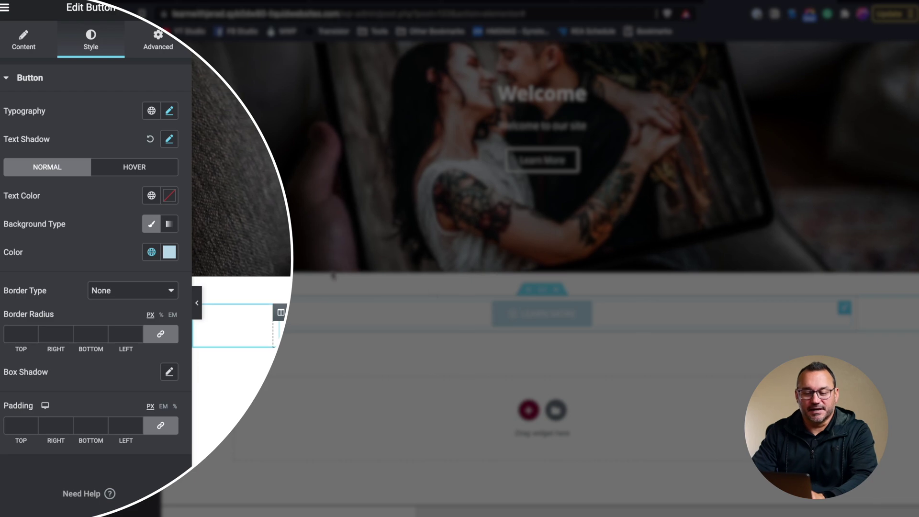
{"action": "left_click", "coordinate": [170, 253]}
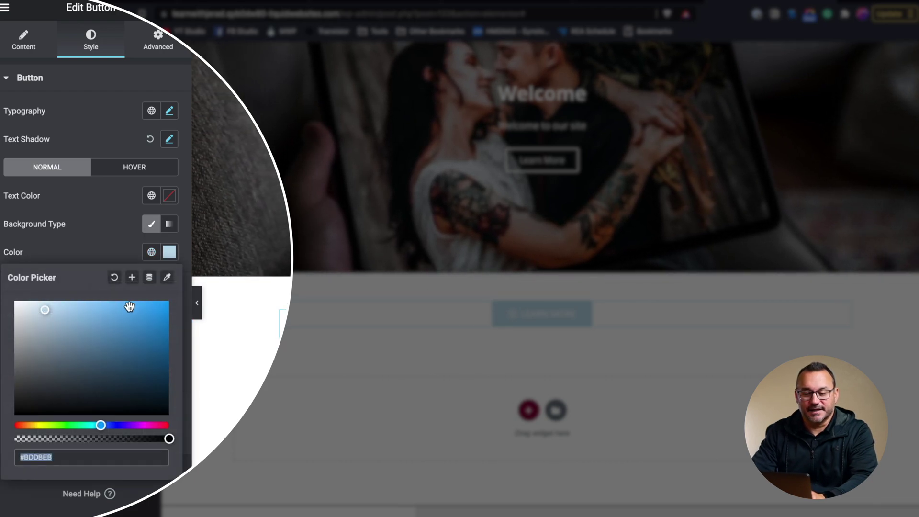
{"action": "type", "text": "#00A6FF"}
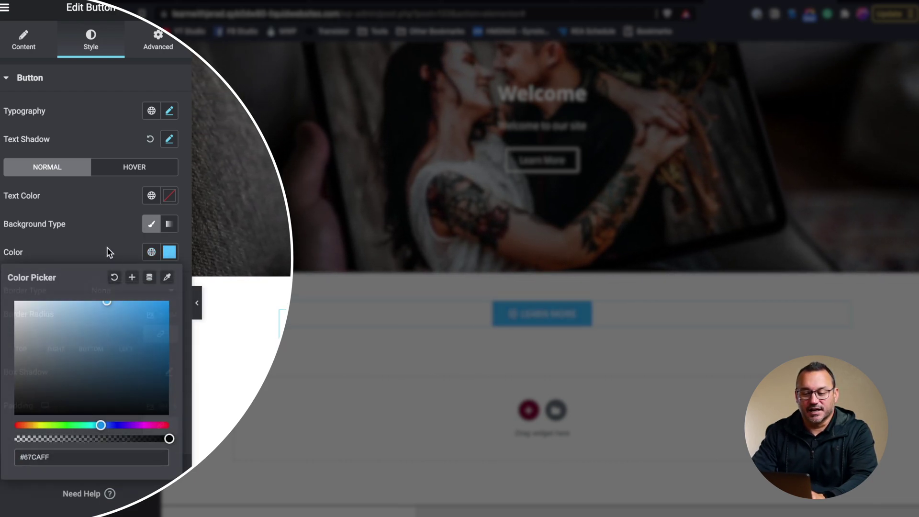
{"action": "left_click", "coordinate": [107, 251]}
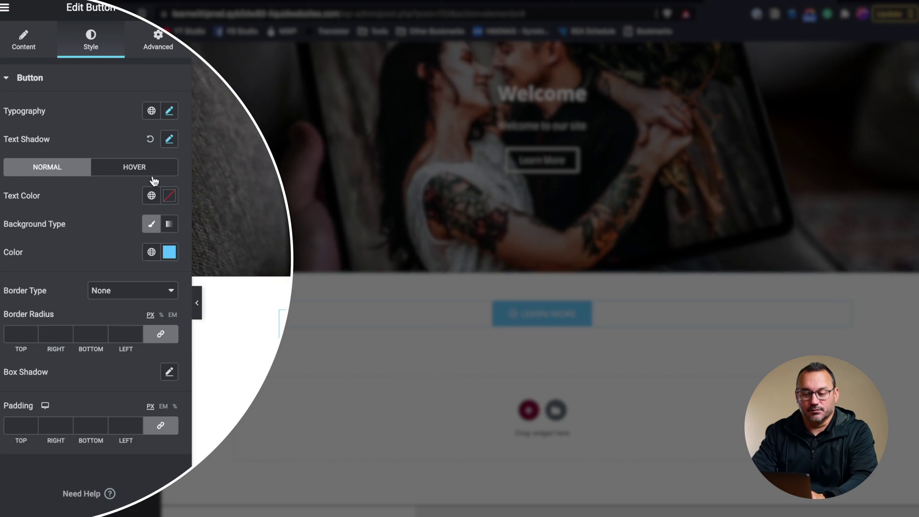
- Set the hover background colour to the darker blue #13ADFF
{"action": "left_click", "coordinate": [140, 168]}
{"action": "left_click", "coordinate": [170, 252]}
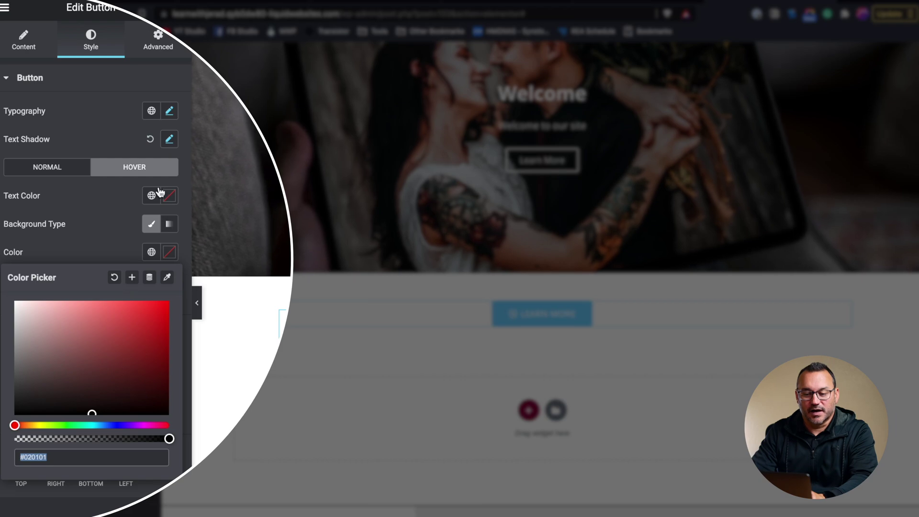
{"action": "left_click", "coordinate": [64, 166]}
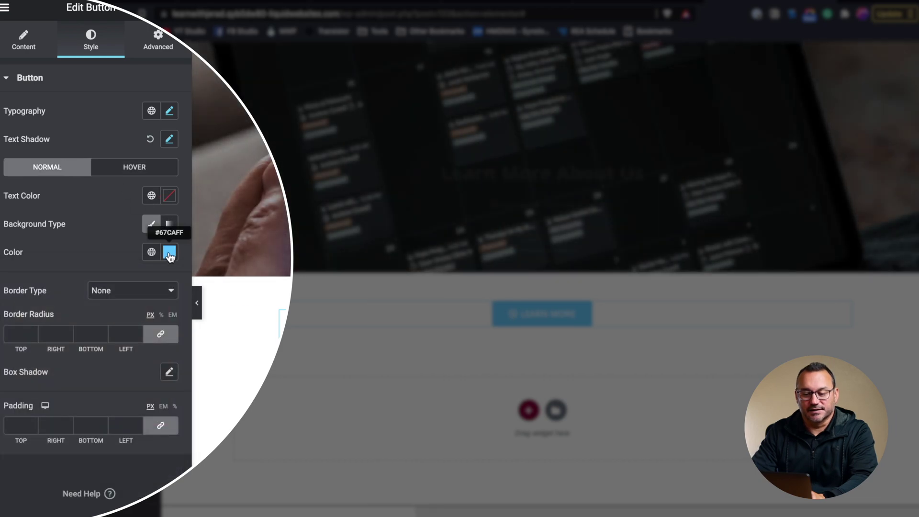
{"action": "left_click", "coordinate": [170, 252]}
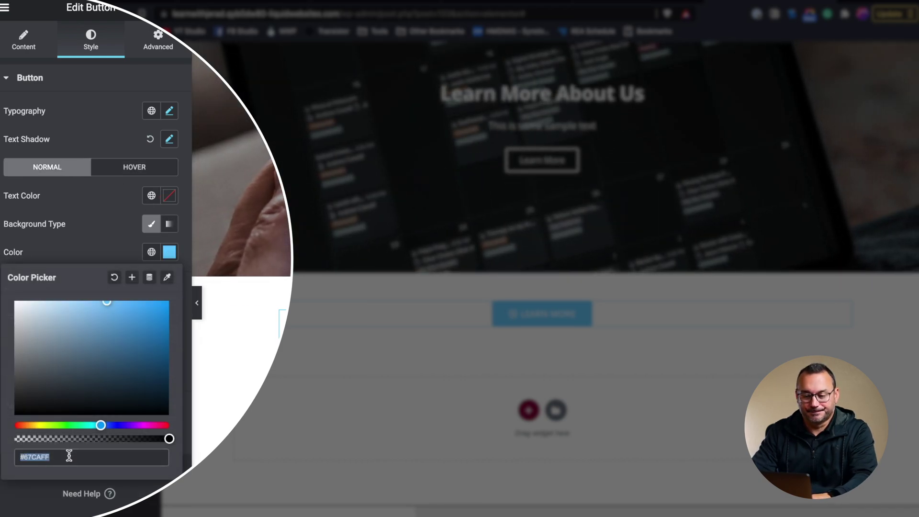
{"action": "left_click", "coordinate": [127, 168]}
{"action": "left_click", "coordinate": [132, 167]}
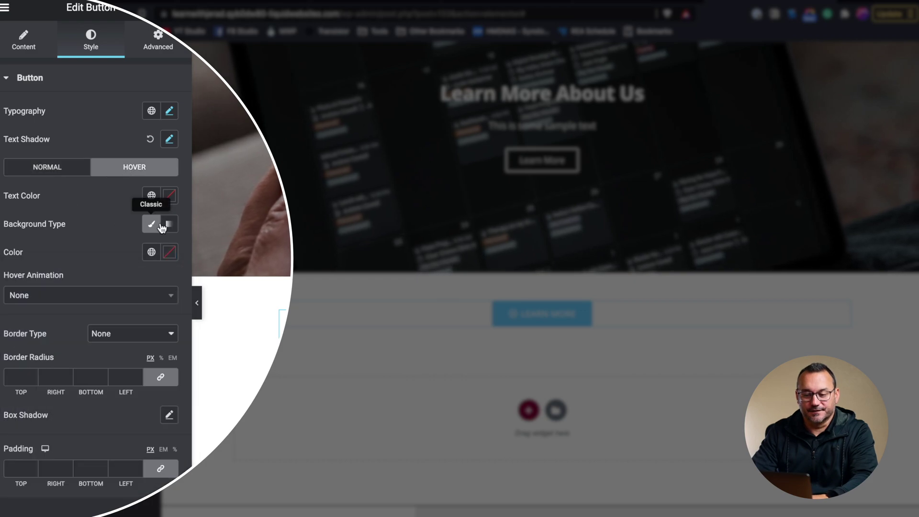
{"action": "left_click", "coordinate": [170, 252]}
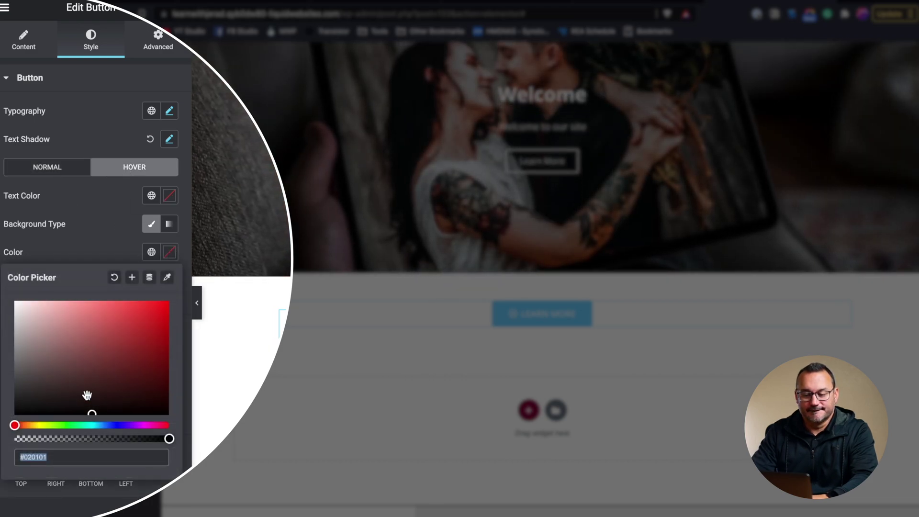
{"action": "left_click", "coordinate": [66, 456]}
{"action": "type", "text": "#67CAFF"}
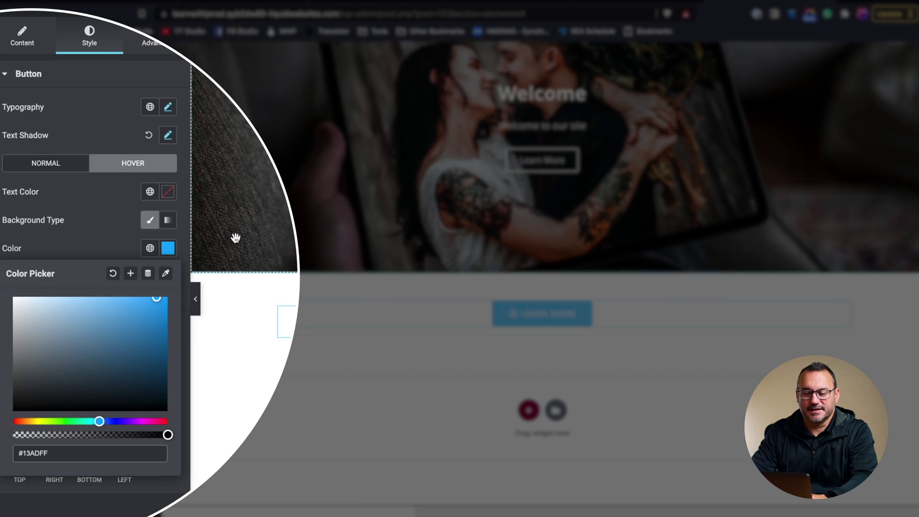
- Give the button the Grow hover animation
{"action": "left_click", "coordinate": [101, 205]}
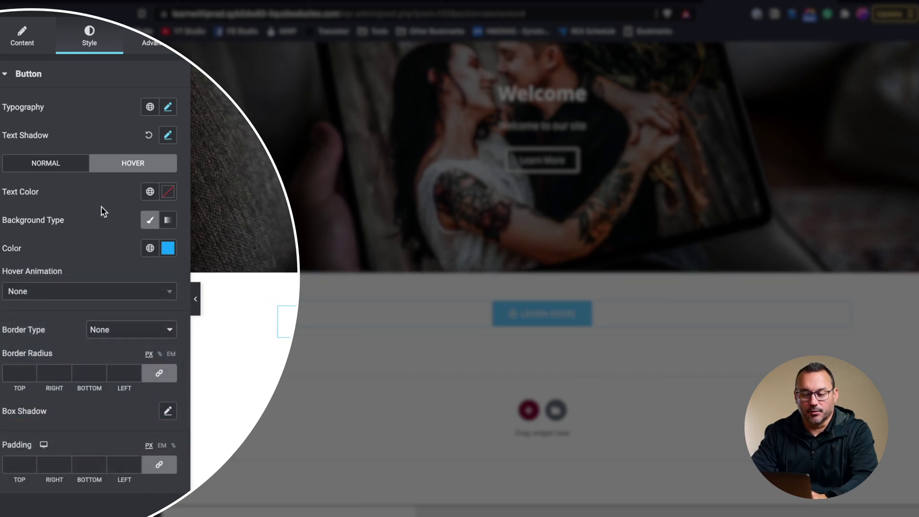
{"action": "left_click", "coordinate": [56, 293]}
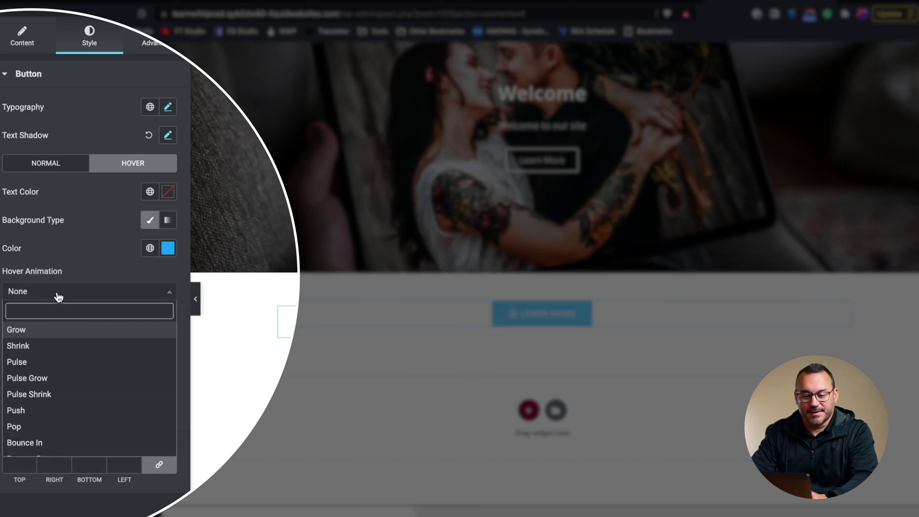
{"action": "left_click", "coordinate": [51, 330]}
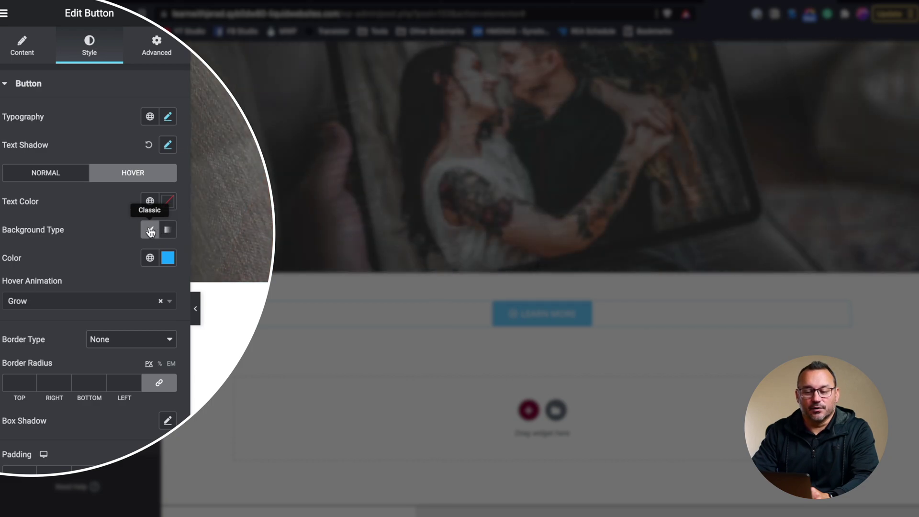
- Try a Gradient hover background, then revert it to a solid Classic background
{"action": "left_click", "coordinate": [152, 232]}
{"action": "left_click", "coordinate": [150, 232]}
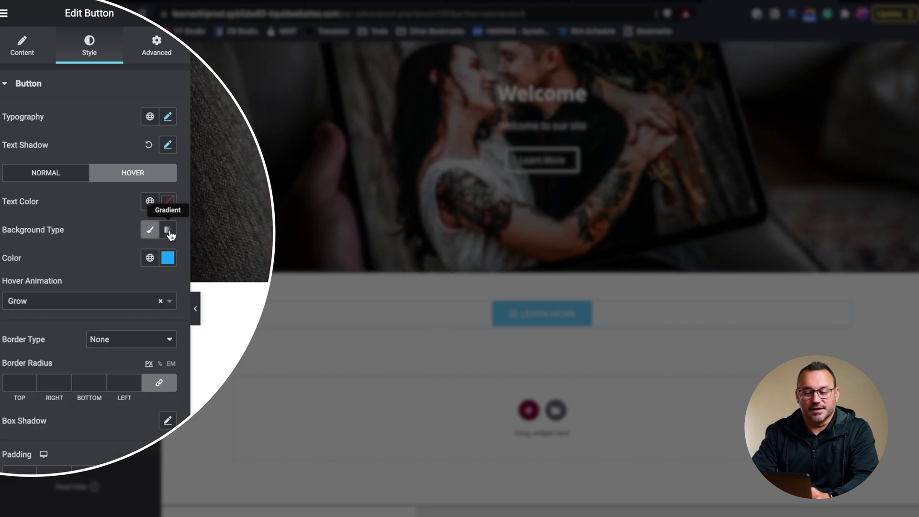
{"action": "left_click", "coordinate": [168, 231]}
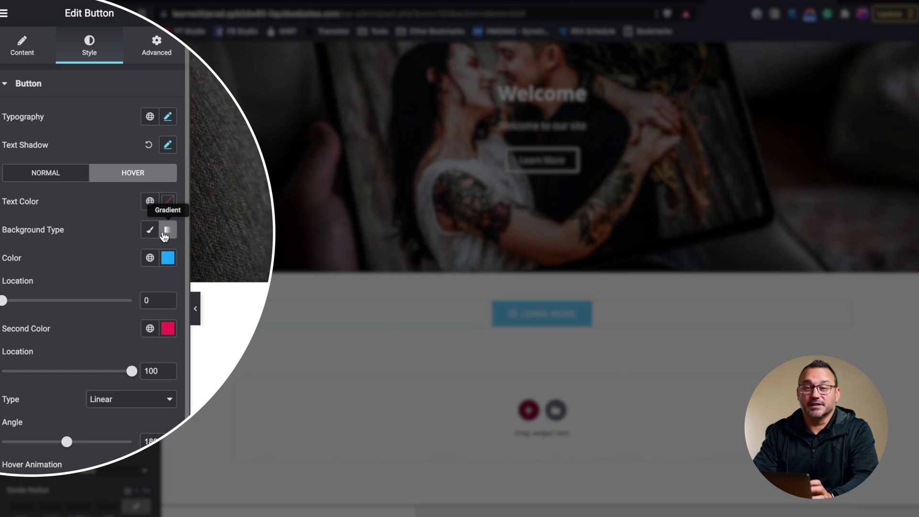
{"action": "left_click", "coordinate": [147, 234]}
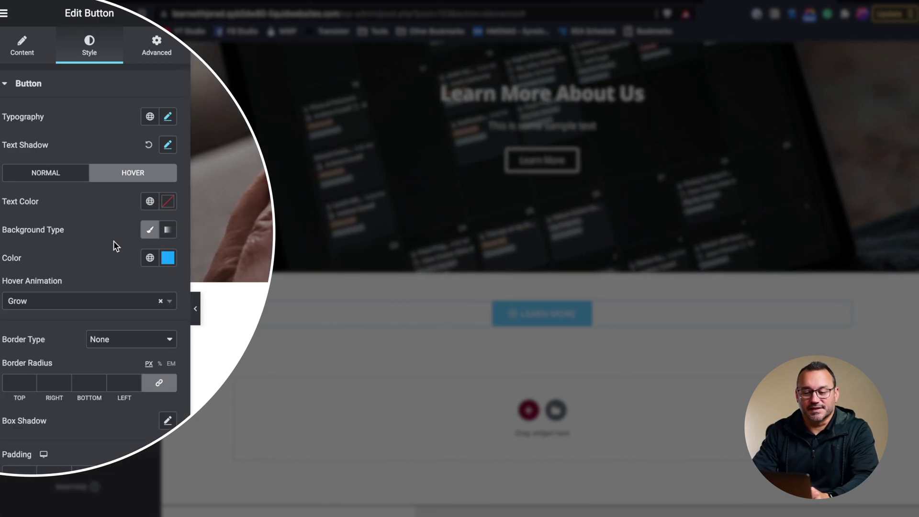
{"action": "left_click", "coordinate": [60, 183]}
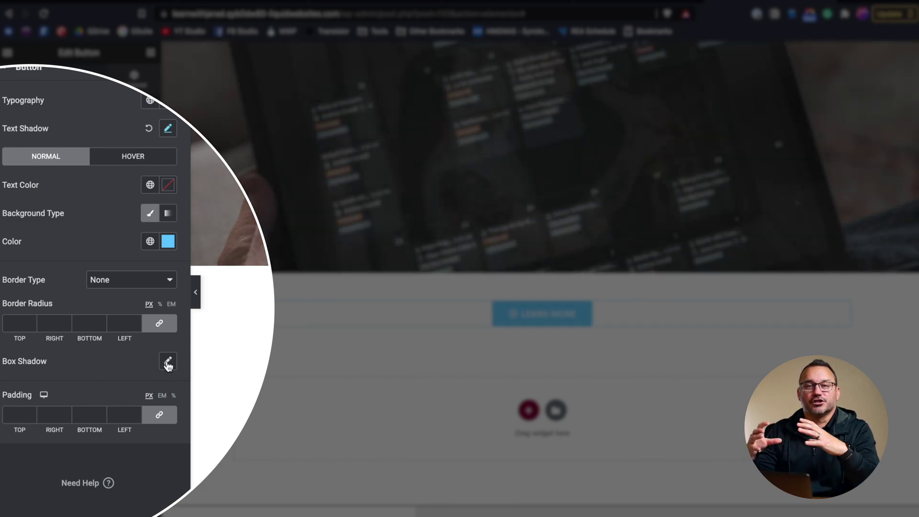
{"action": "left_click", "coordinate": [167, 362]}
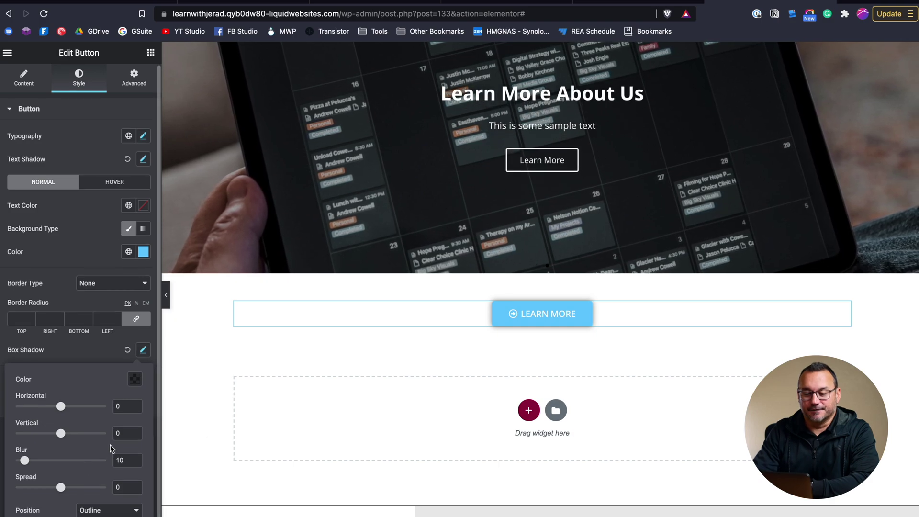
{"action": "scroll", "coordinate": [71, 464], "scroll_direction": "down", "scroll_amount": 1}
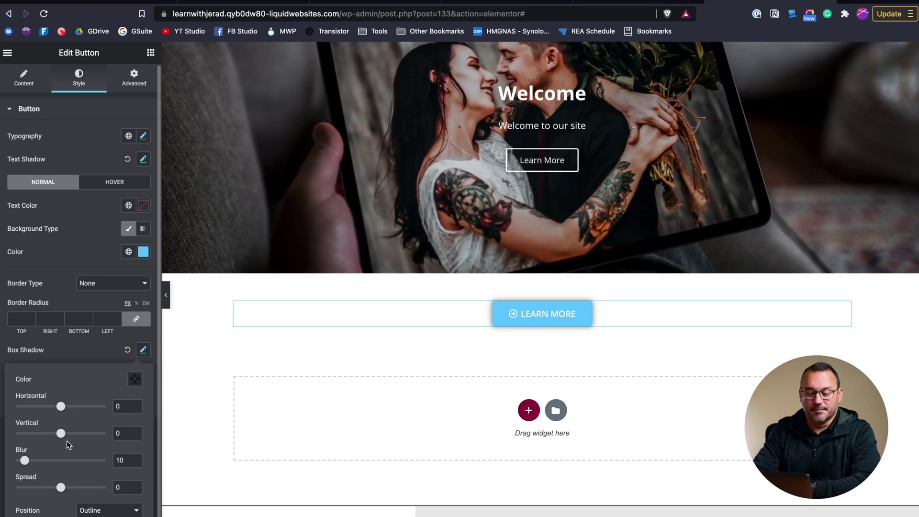
{"action": "left_click_drag", "start_coordinate": [61, 435], "coordinate": [63, 436]}
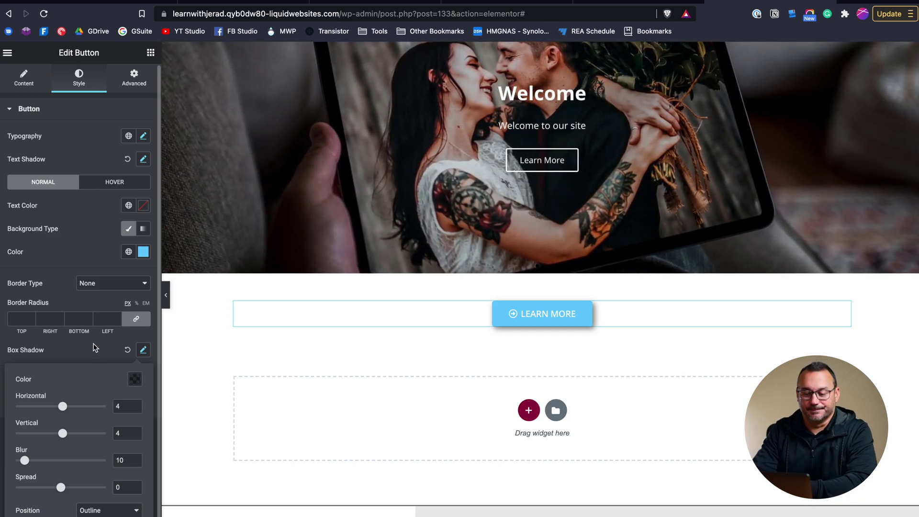
{"action": "left_click", "coordinate": [128, 349]}
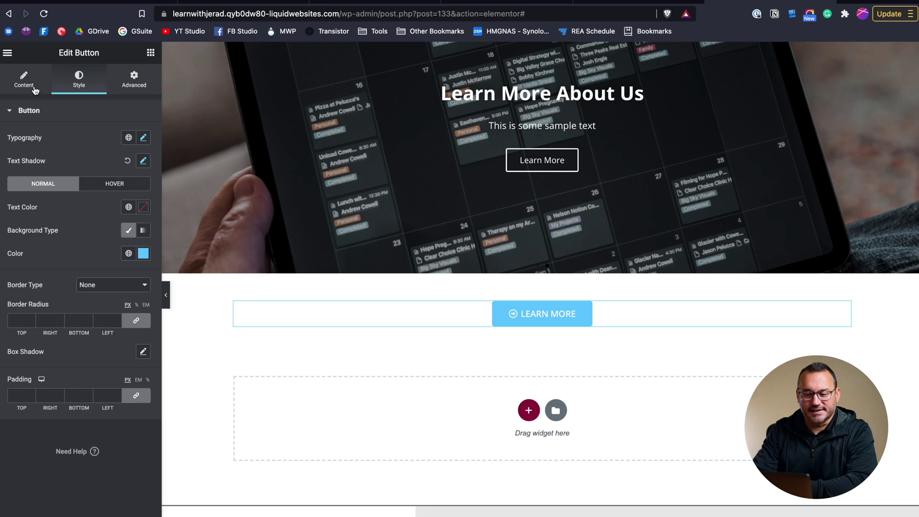
- Show the button's Content settings, then save the page with Update
{"action": "left_click", "coordinate": [37, 88]}
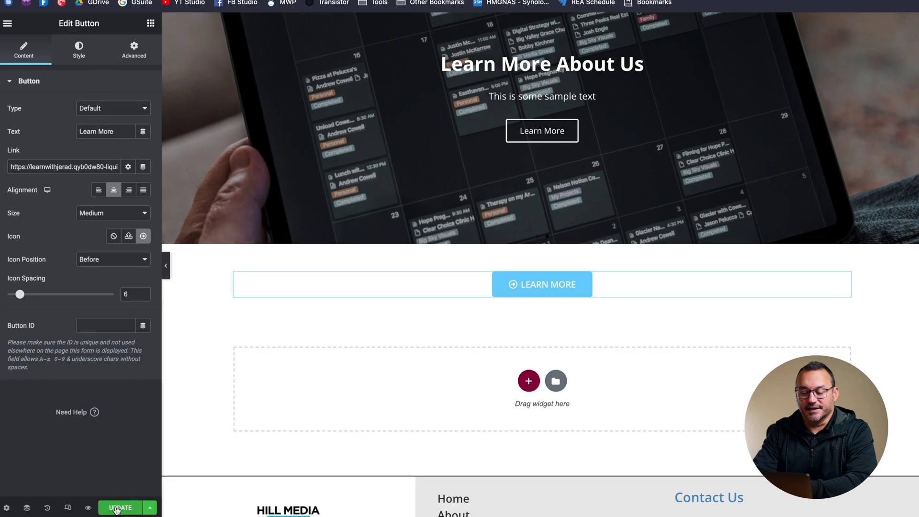
{"action": "left_click", "coordinate": [116, 516]}
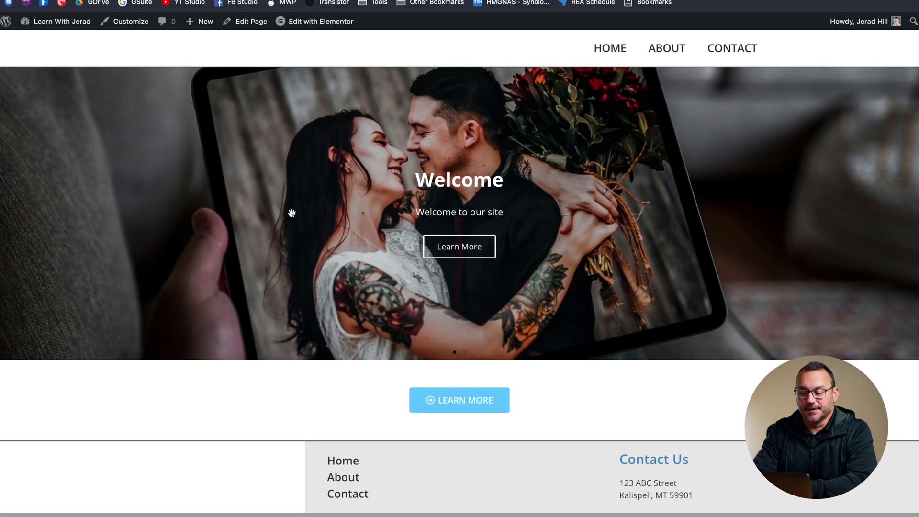
- Scroll the live page to check the centered light-blue LEARN MORE button
{"action": "scroll", "coordinate": [403, 400], "scroll_direction": "down", "scroll_amount": 2}
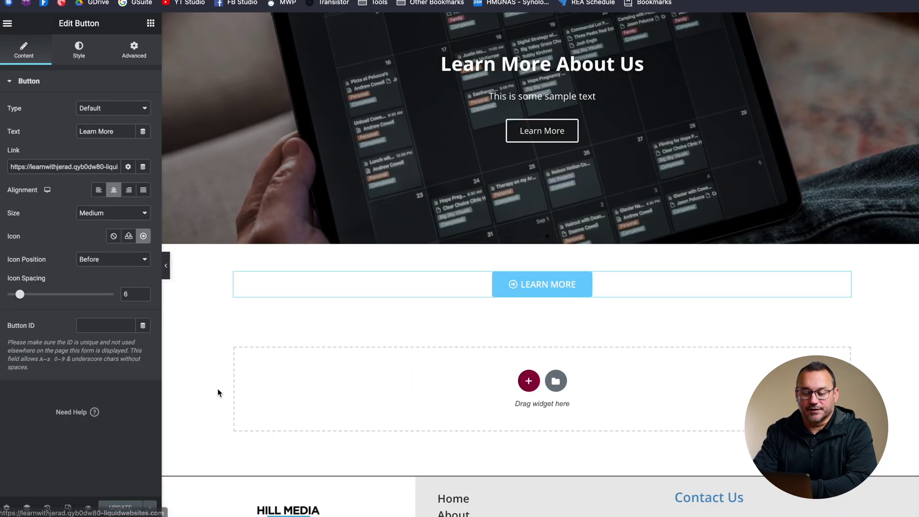
- Preview the button at mobile width, review its Style and Content settings, then return to desktop
{"action": "left_click", "coordinate": [67, 507]}
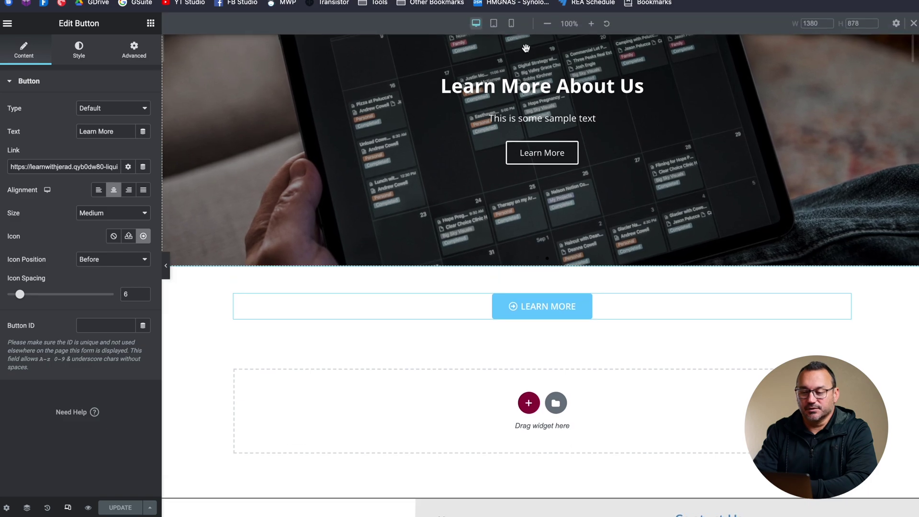
{"action": "left_click", "coordinate": [511, 23]}
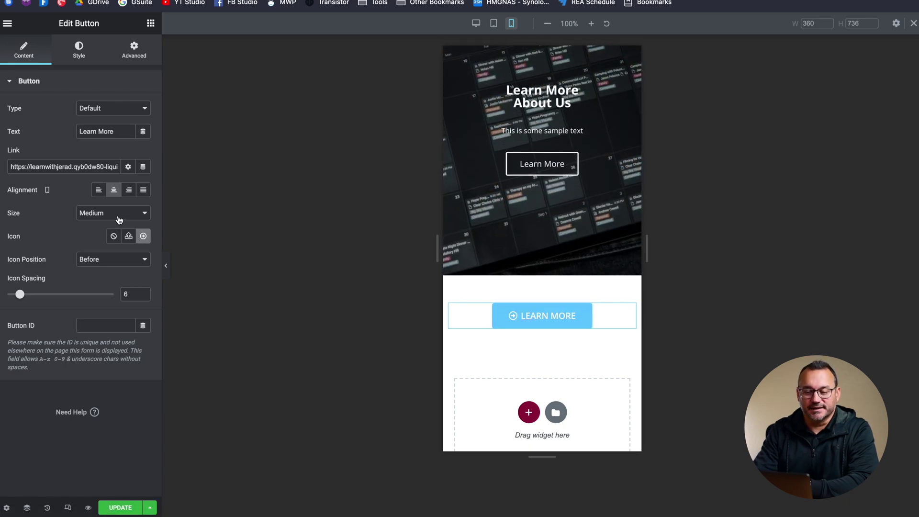
{"action": "left_click", "coordinate": [72, 57]}
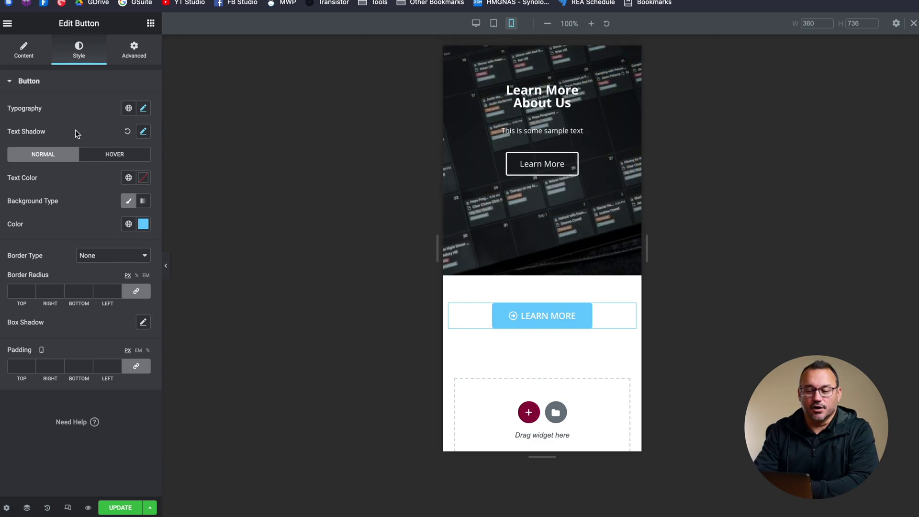
{"action": "left_click", "coordinate": [30, 62]}
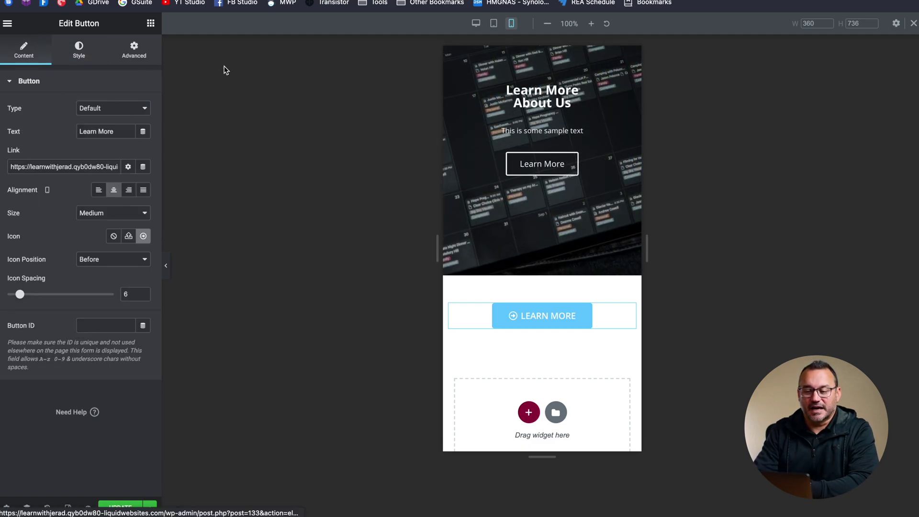
{"action": "left_click", "coordinate": [475, 25]}
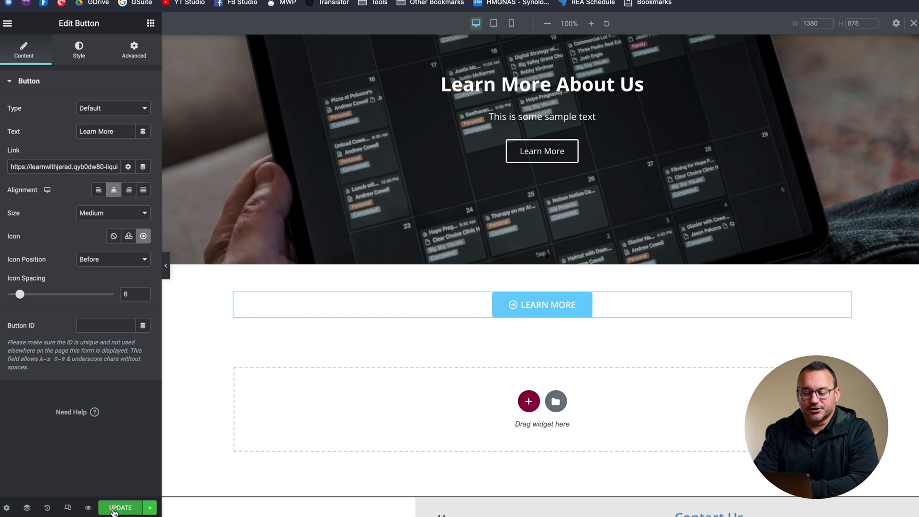
- Save the page with Update and show the History panel of button edits
{"action": "left_click", "coordinate": [113, 510]}
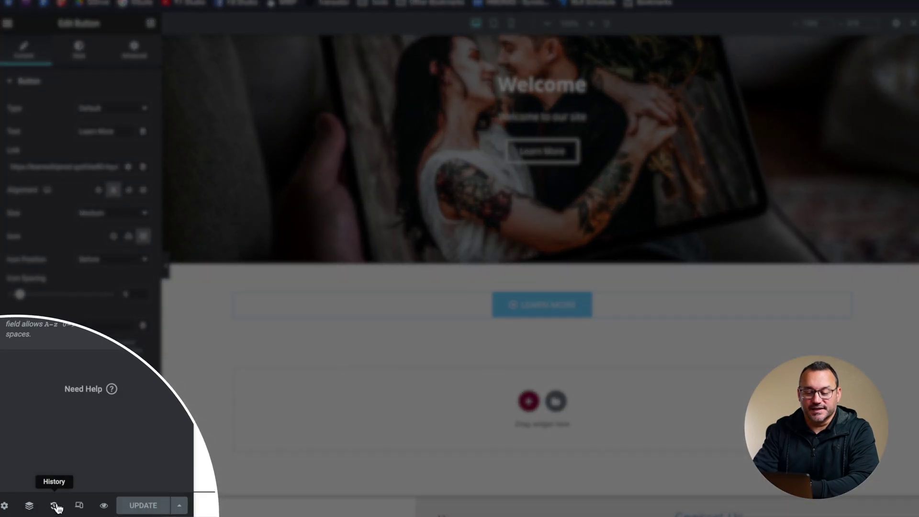
{"action": "left_click", "coordinate": [48, 507]}
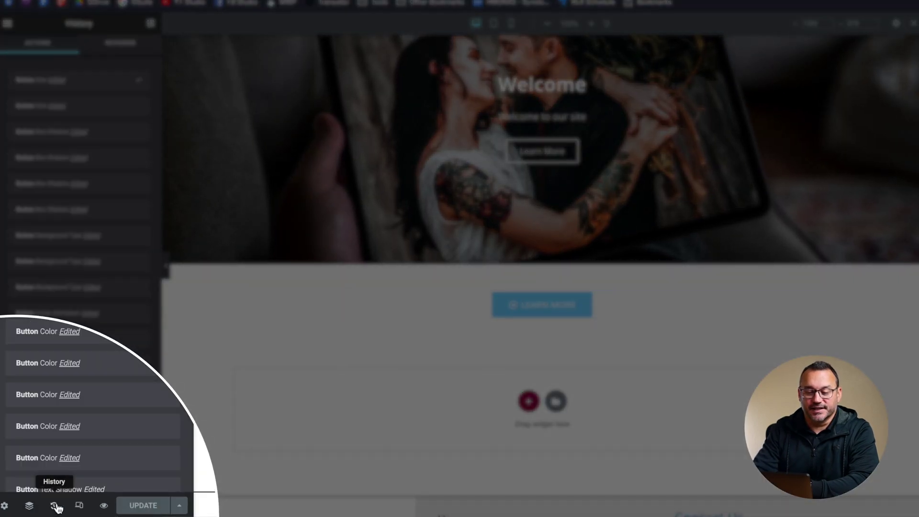